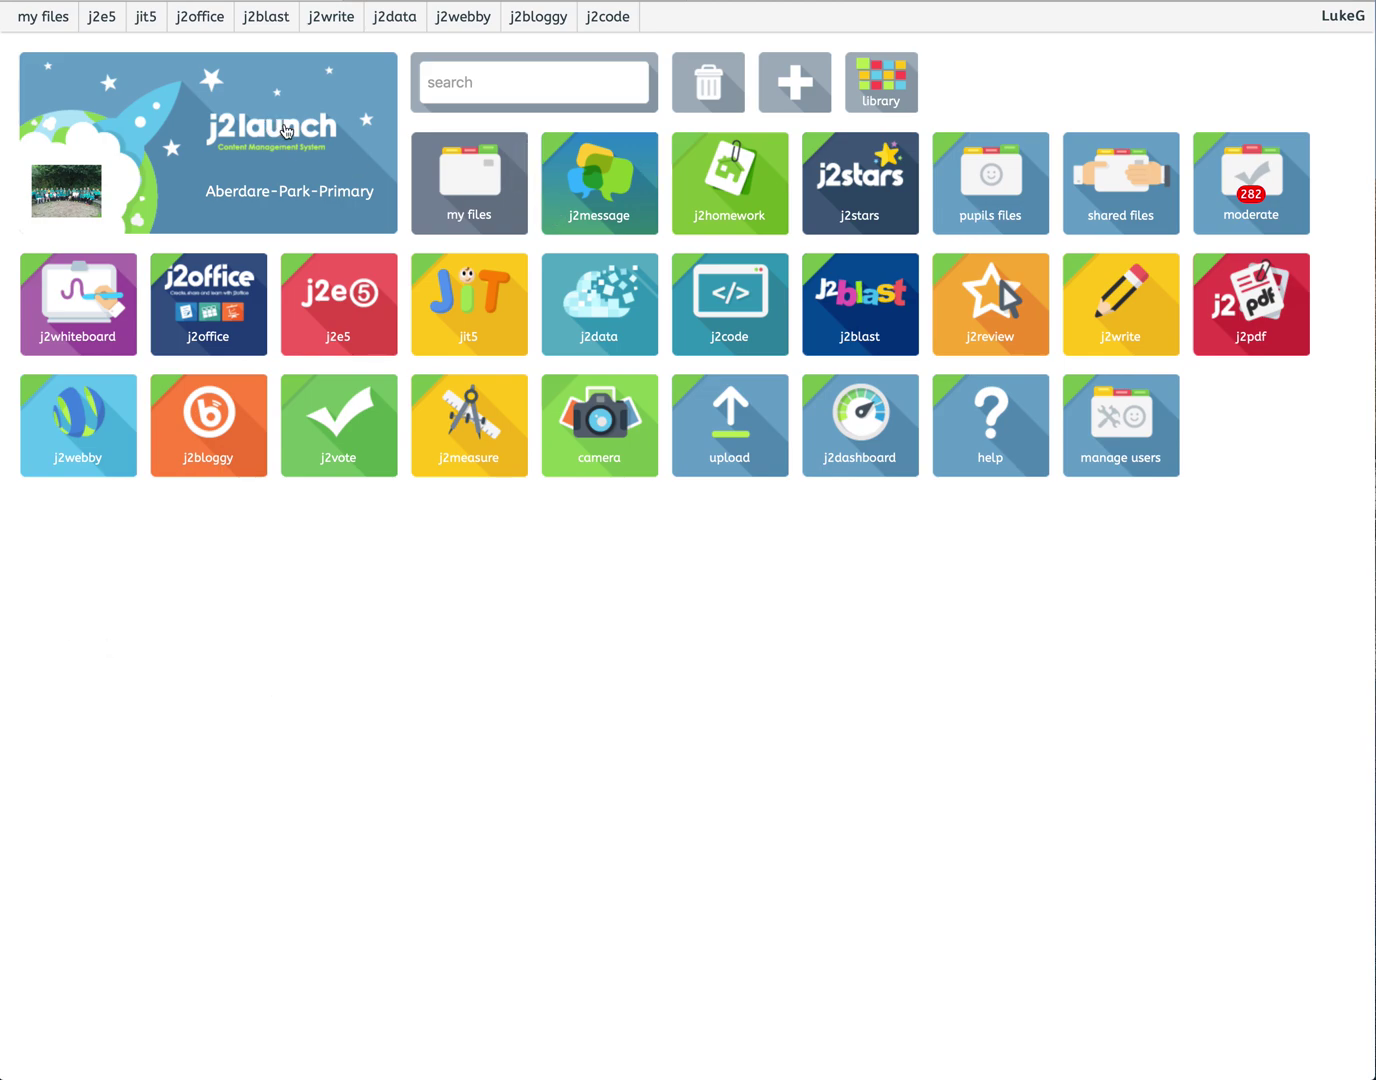
Step: Open the Chart app in j2data and start a chart from the months template
{"action": "left_click", "coordinate": [607, 318]}
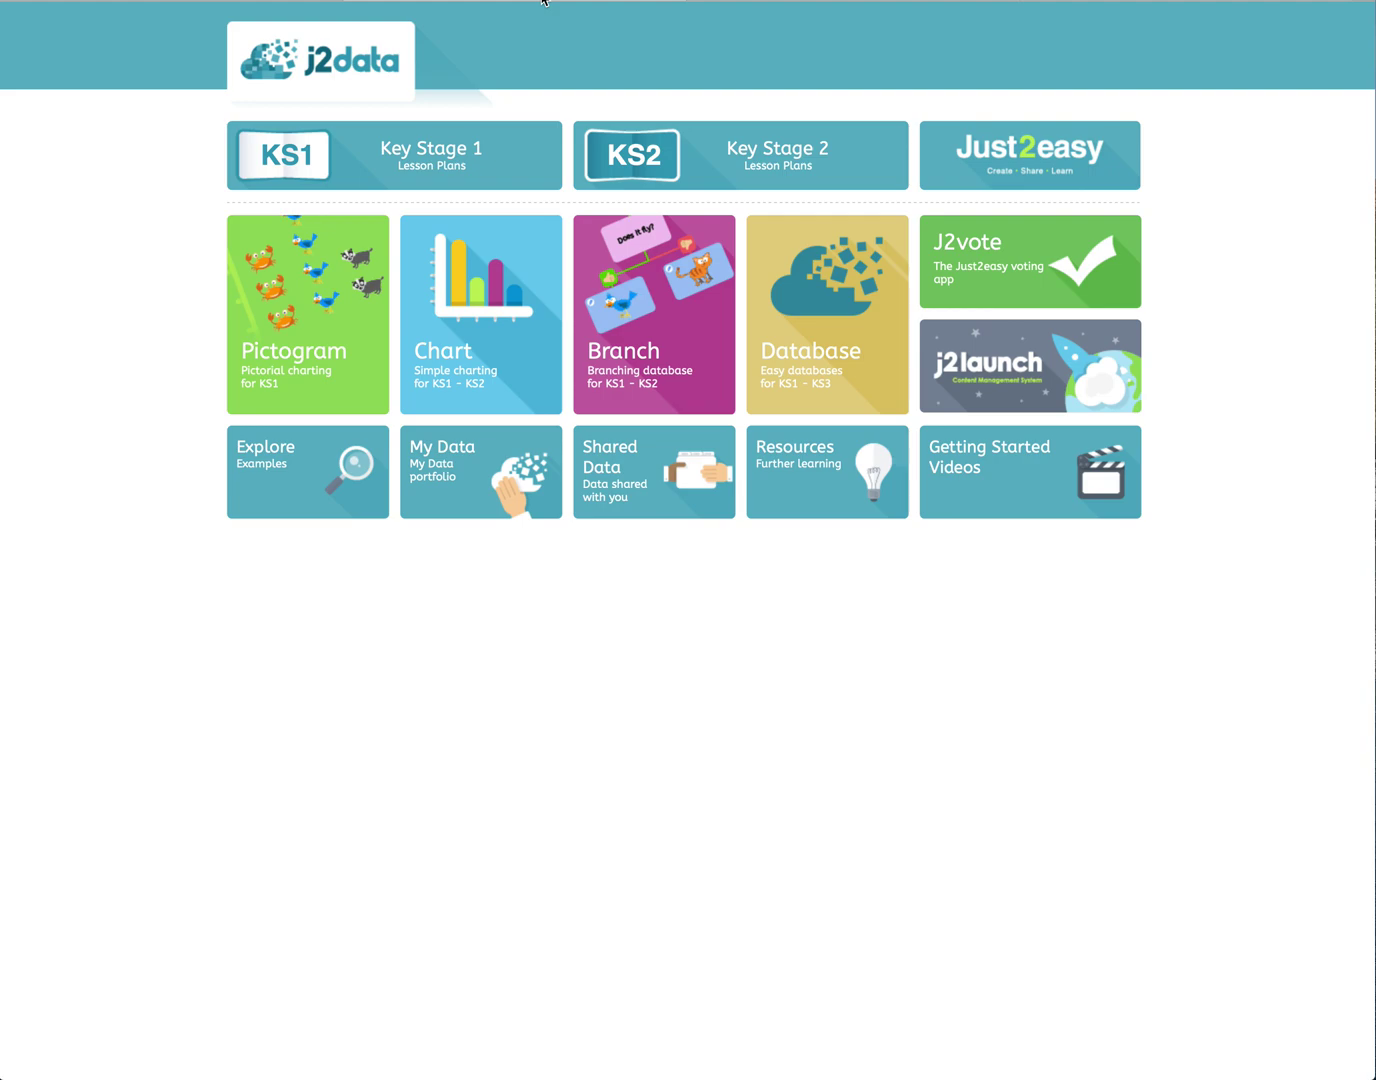
{"action": "left_click", "coordinate": [499, 353]}
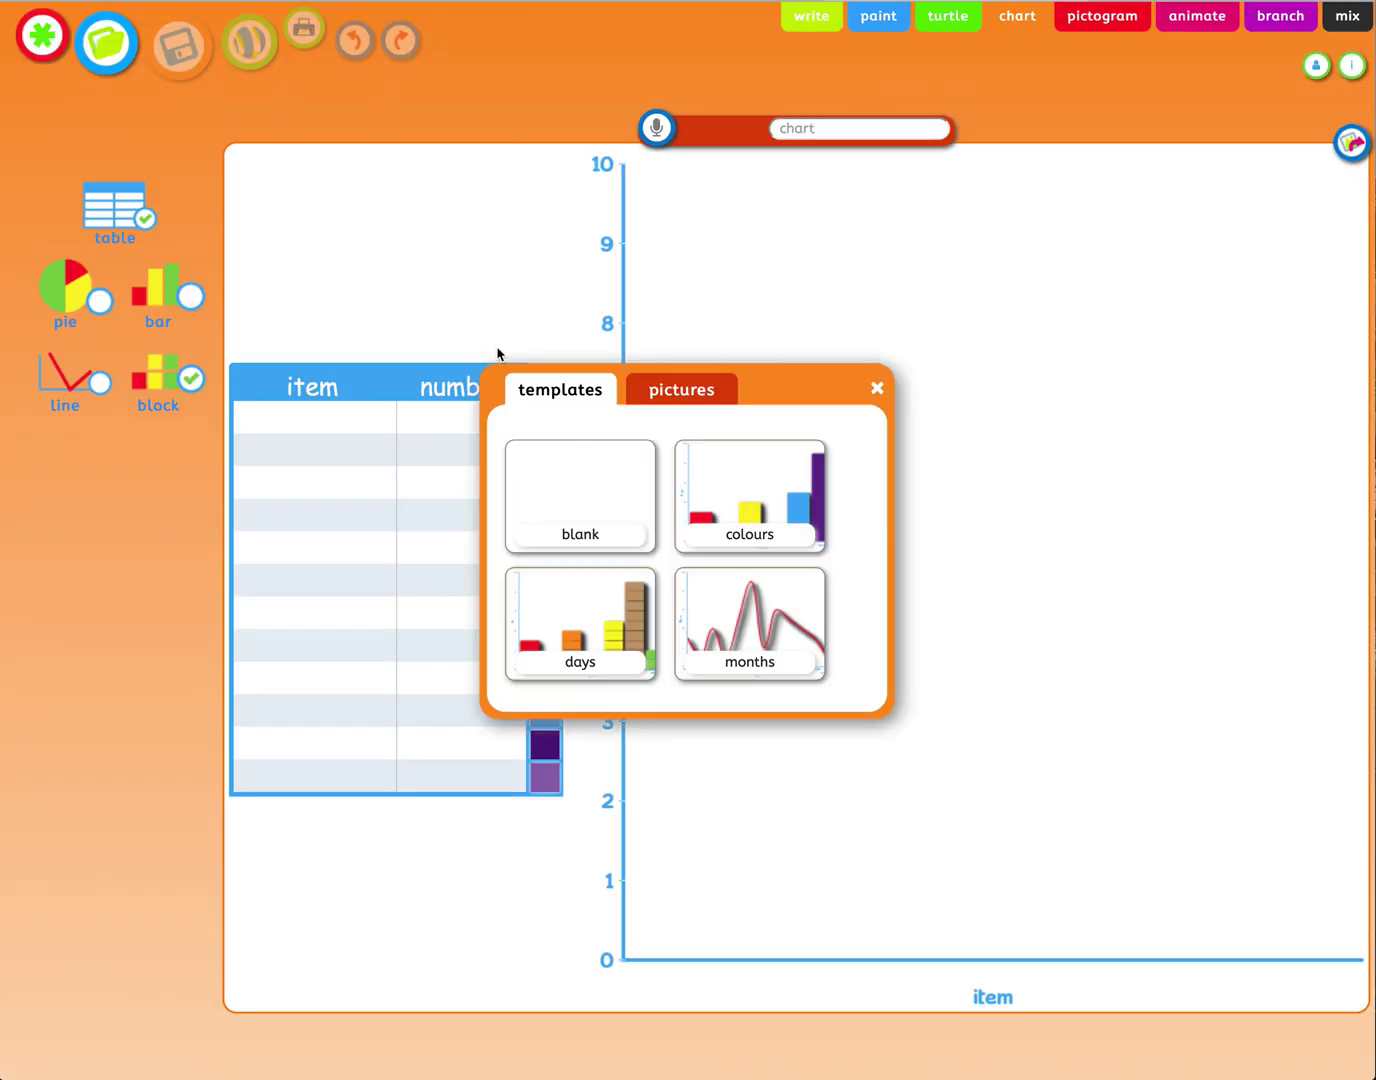
{"action": "left_click", "coordinate": [742, 642]}
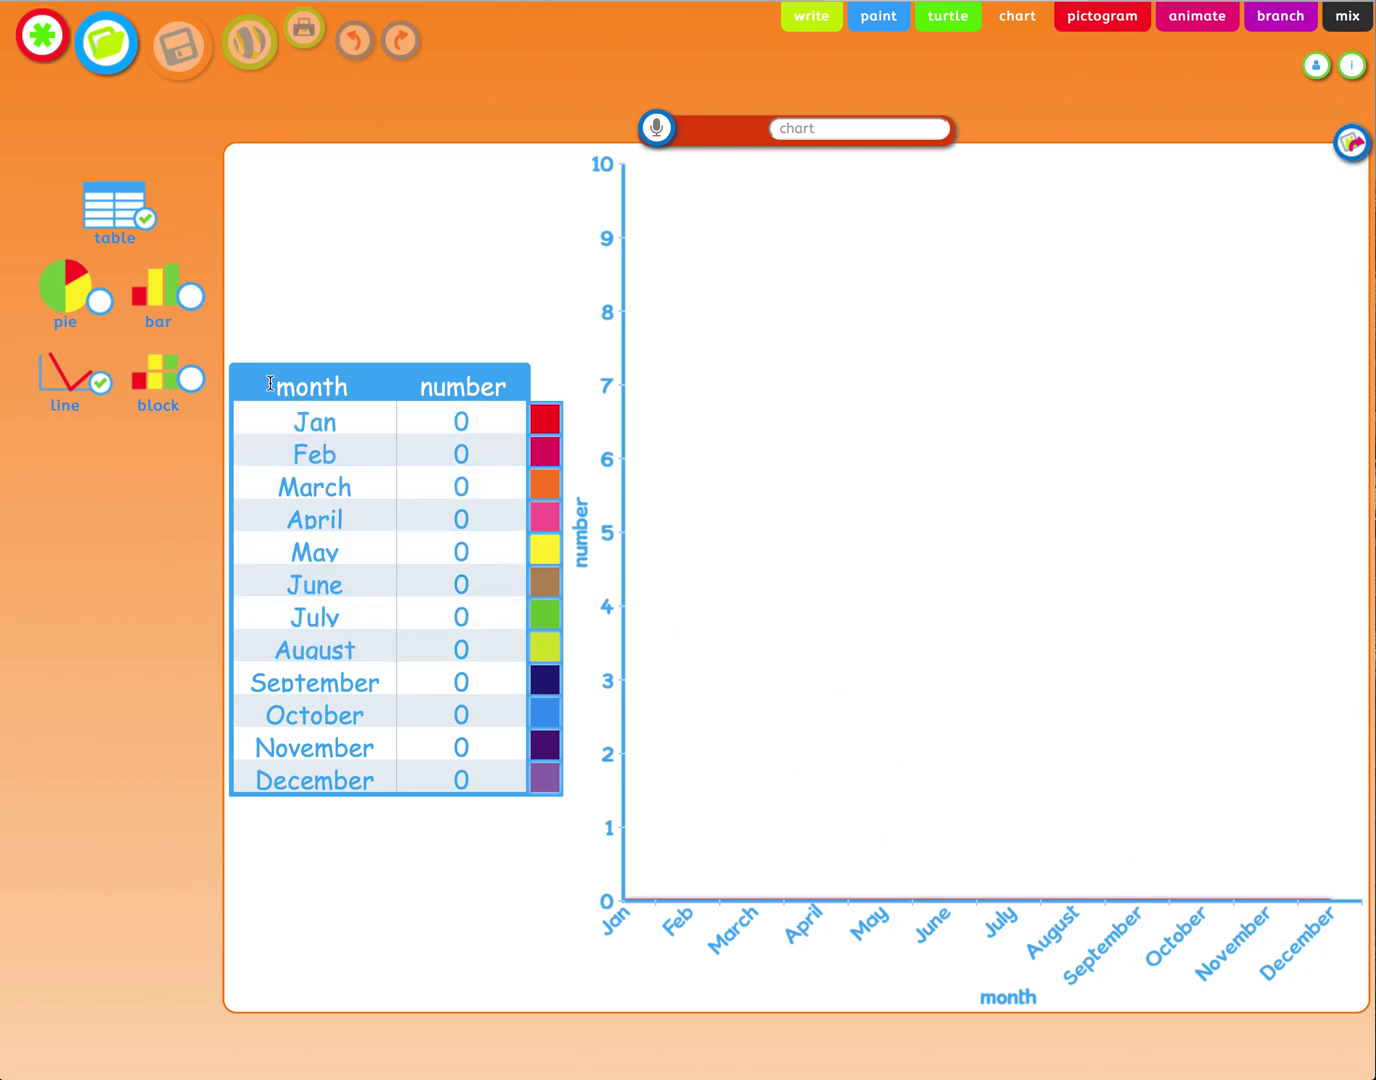
Step: Rename the month column heading to "Months of the year"
{"action": "left_click", "coordinate": [356, 392]}
{"action": "left_click_drag", "start_coordinate": [357, 392], "coordinate": [280, 395]}
{"action": "key", "text": "BackSpace"}
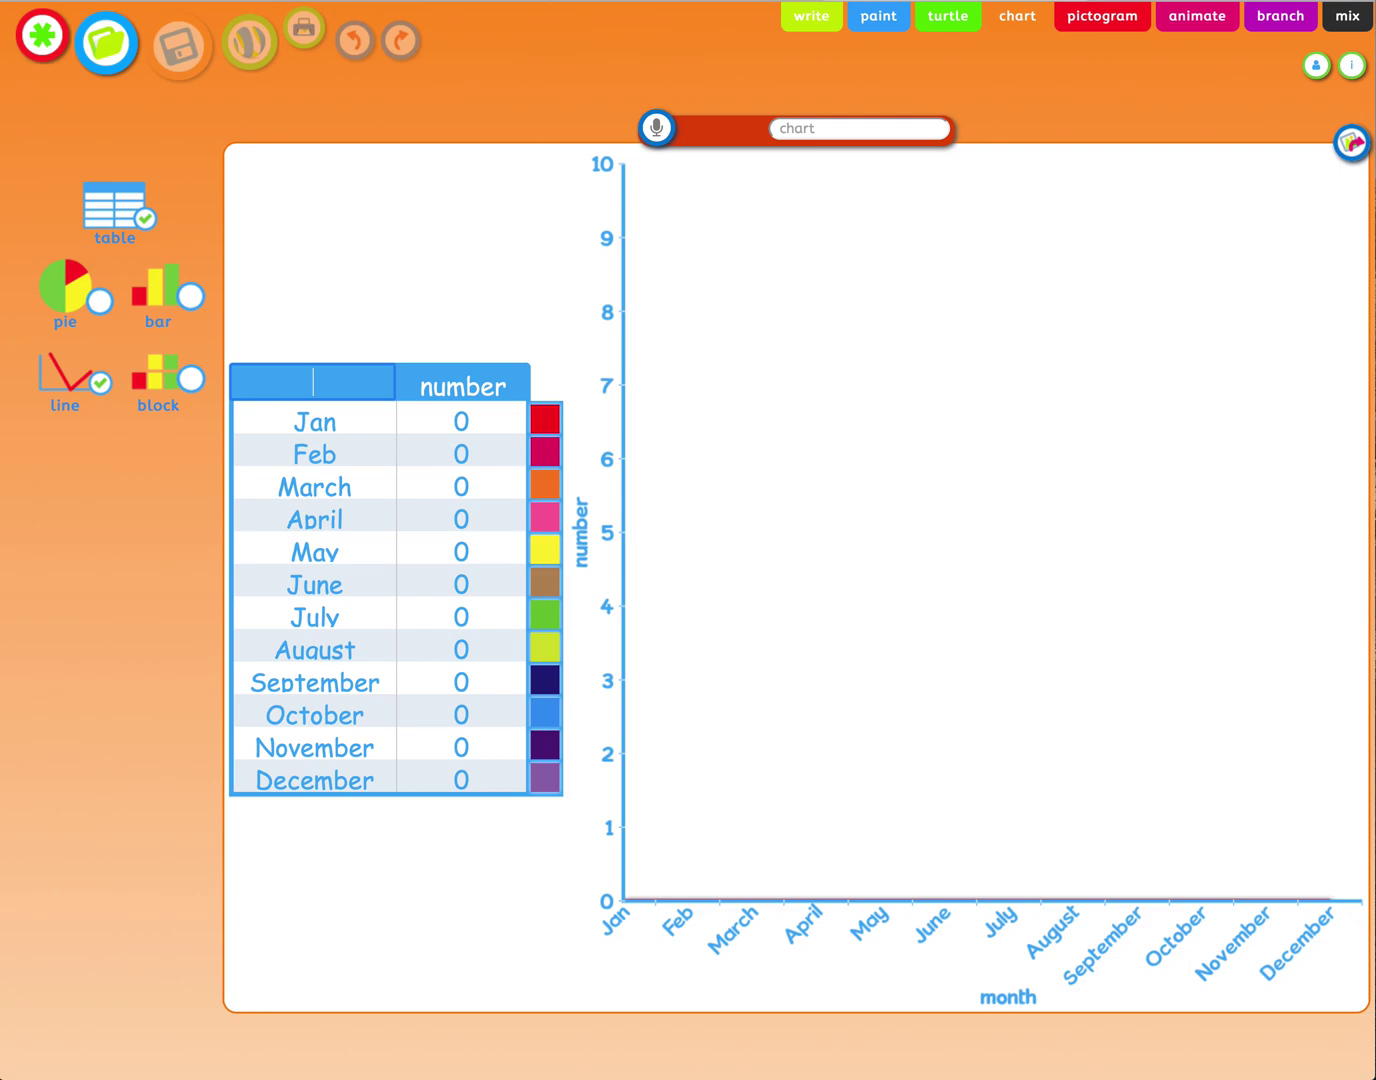
{"action": "type", "text": "Months of t"}
{"action": "type", "text": "he year"}
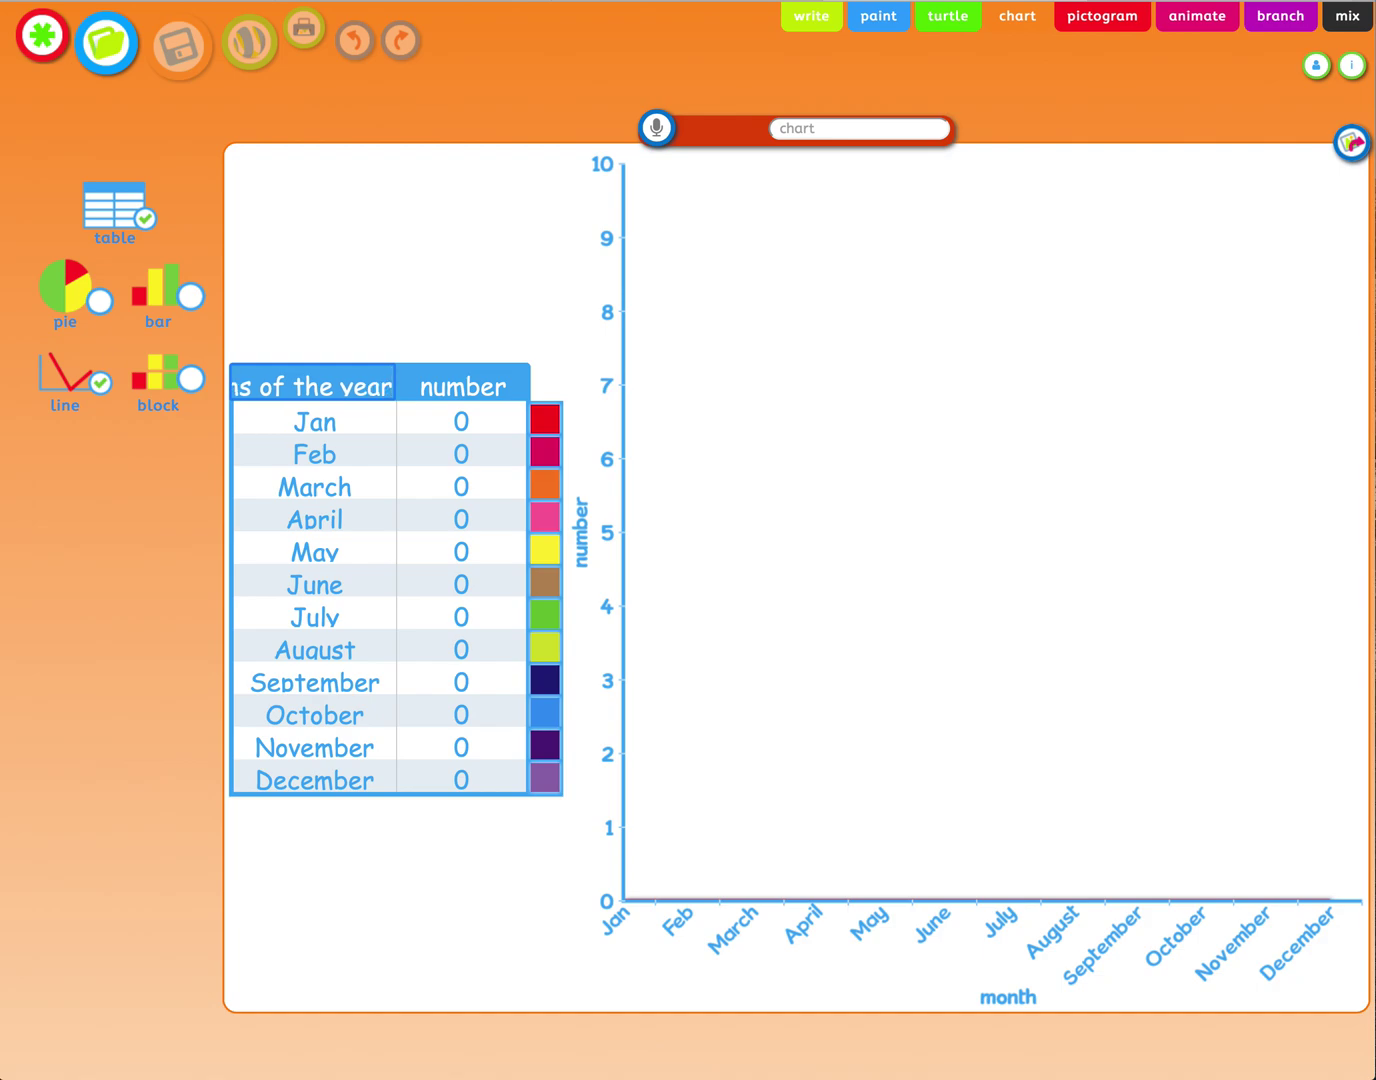
{"action": "left_click", "coordinate": [472, 293]}
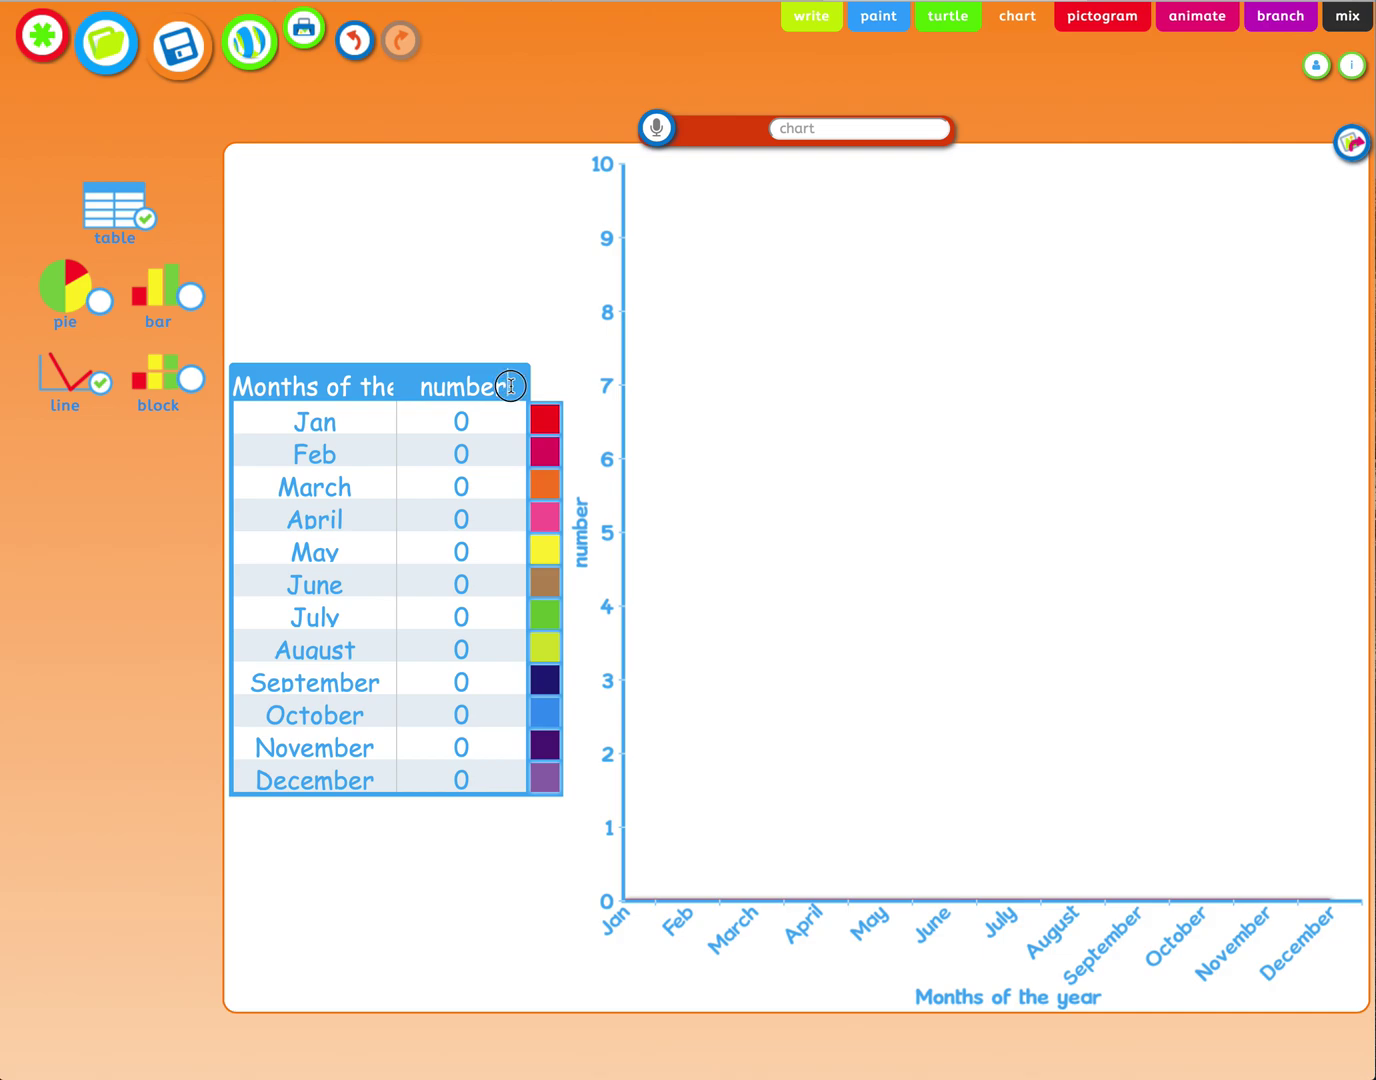
Step: Rename the number column heading to "Average Temperature (degrees Celsius)"
{"action": "left_click", "coordinate": [462, 386]}
{"action": "key", "text": "BackSpace"}
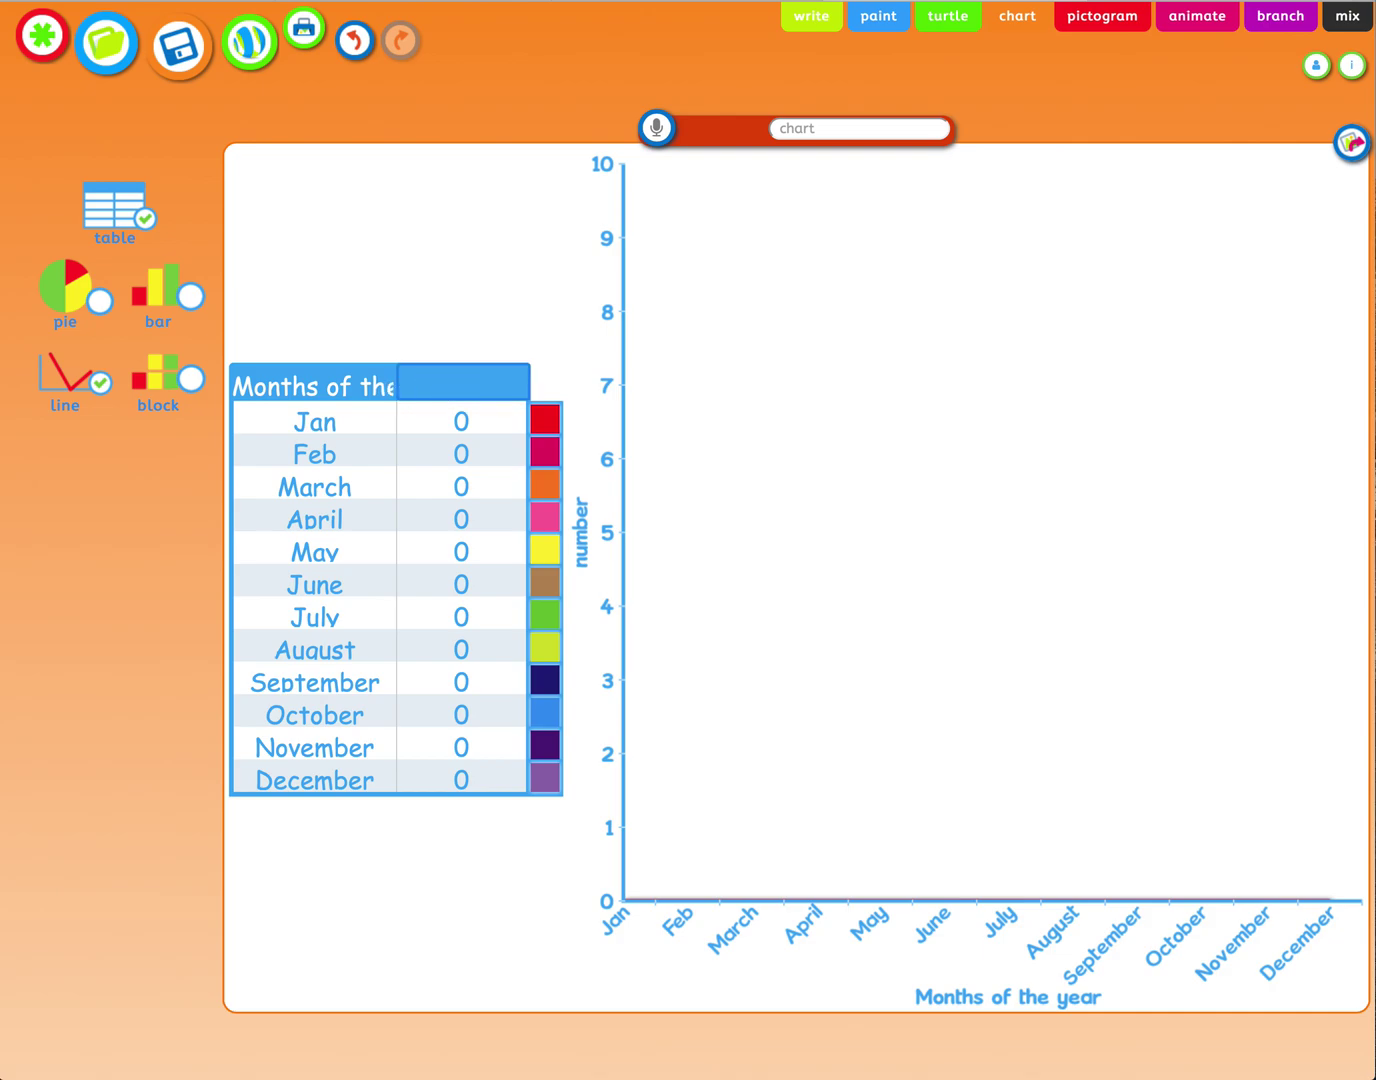
{"action": "type", "text": "Aberdare"}
{"action": "key", "text": "BackSpace"}
{"action": "key", "text": "BackSpace"}
{"action": "key", "text": "BackSpace"}
{"action": "key", "text": "BackSpace"}
{"action": "key", "text": "BackSpace"}
{"action": "key", "text": "BackSpace"}
{"action": "key", "text": "BackSpace"}
{"action": "type", "text": "verage"}
{"action": "type", "text": " Temperatur"}
{"action": "type", "text": "e"}
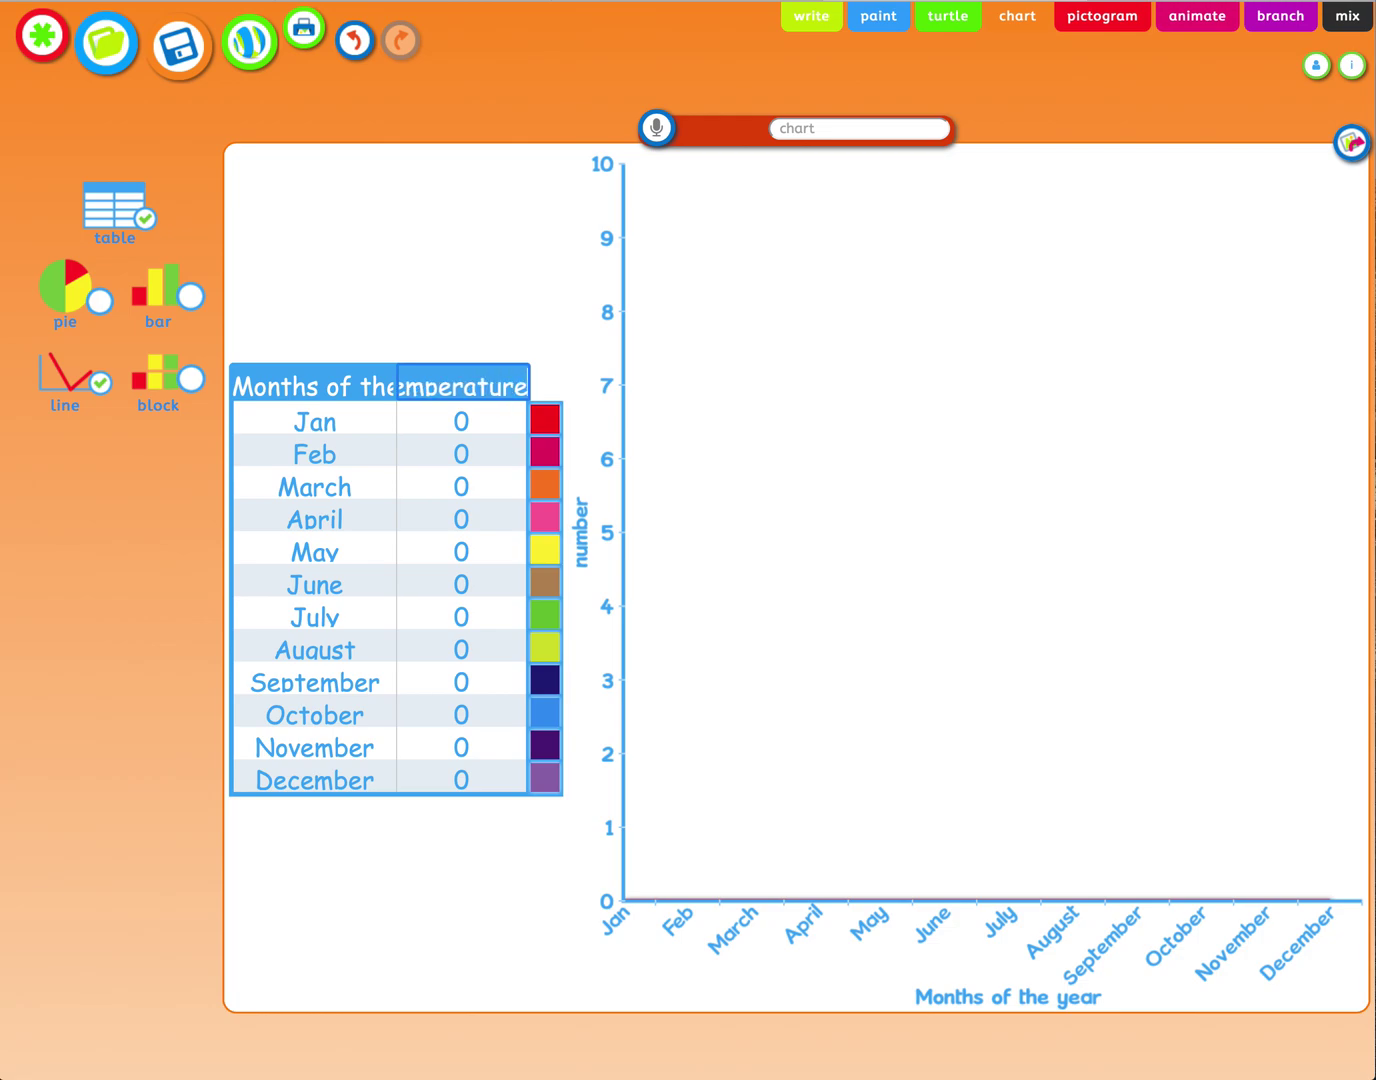
{"action": "type", "text": " (deg"}
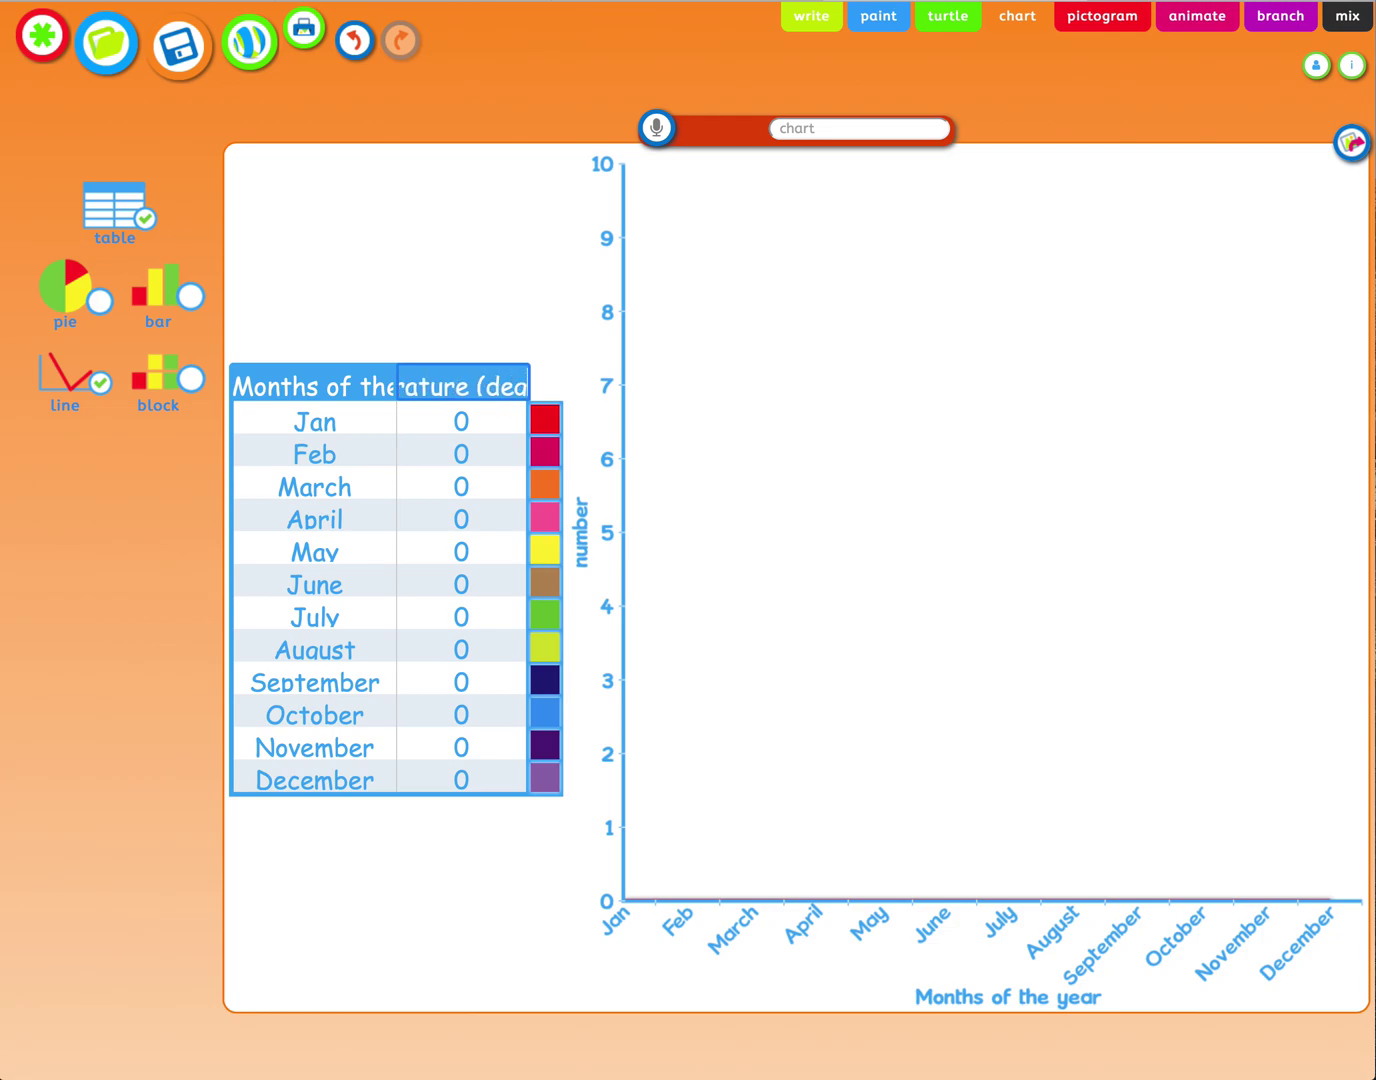
{"action": "type", "text": "rees Celsius)"}
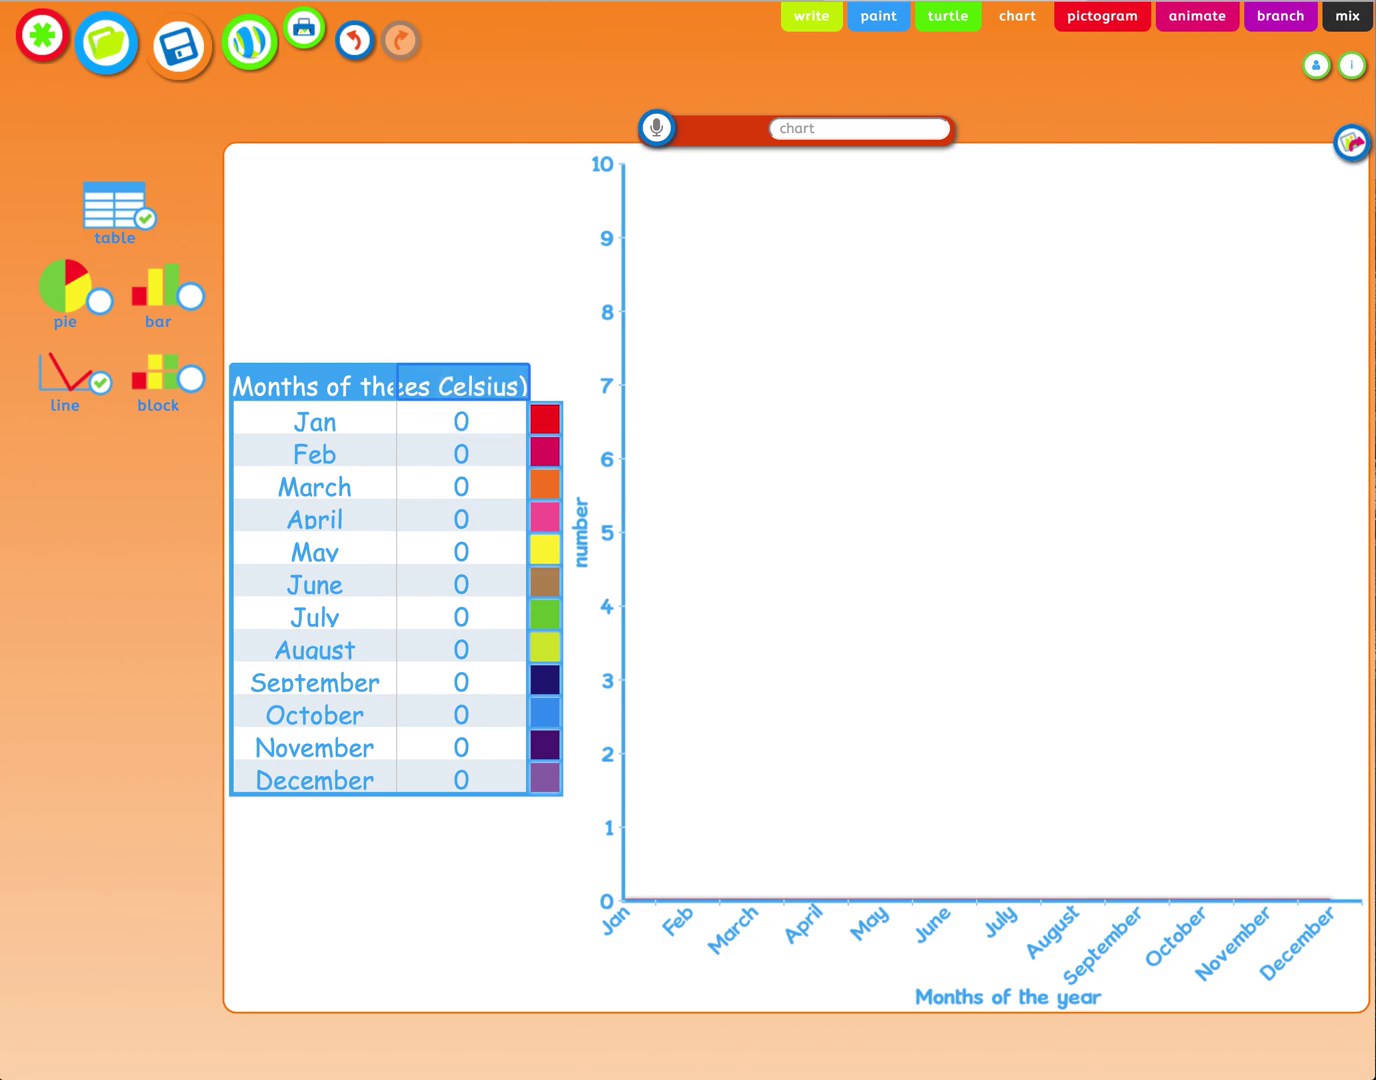
{"action": "left_click", "coordinate": [567, 310]}
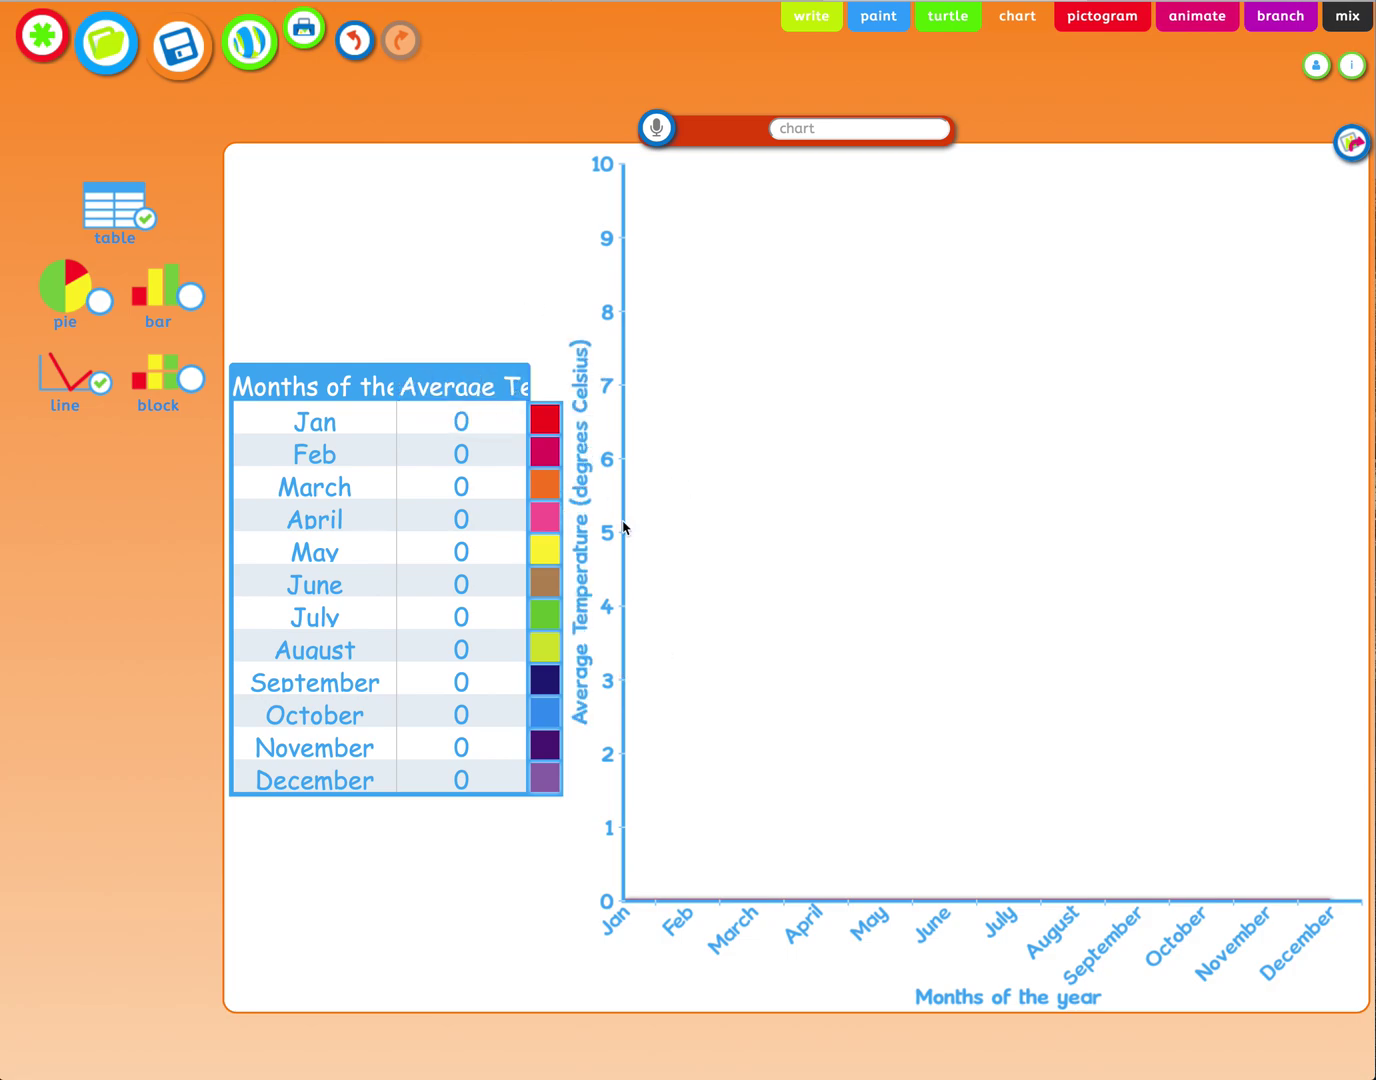
Step: Set the average temperature to 6 for Jan, 8 for Feb and 3 for March
{"action": "left_click", "coordinate": [496, 442]}
{"action": "left_click", "coordinate": [483, 424]}
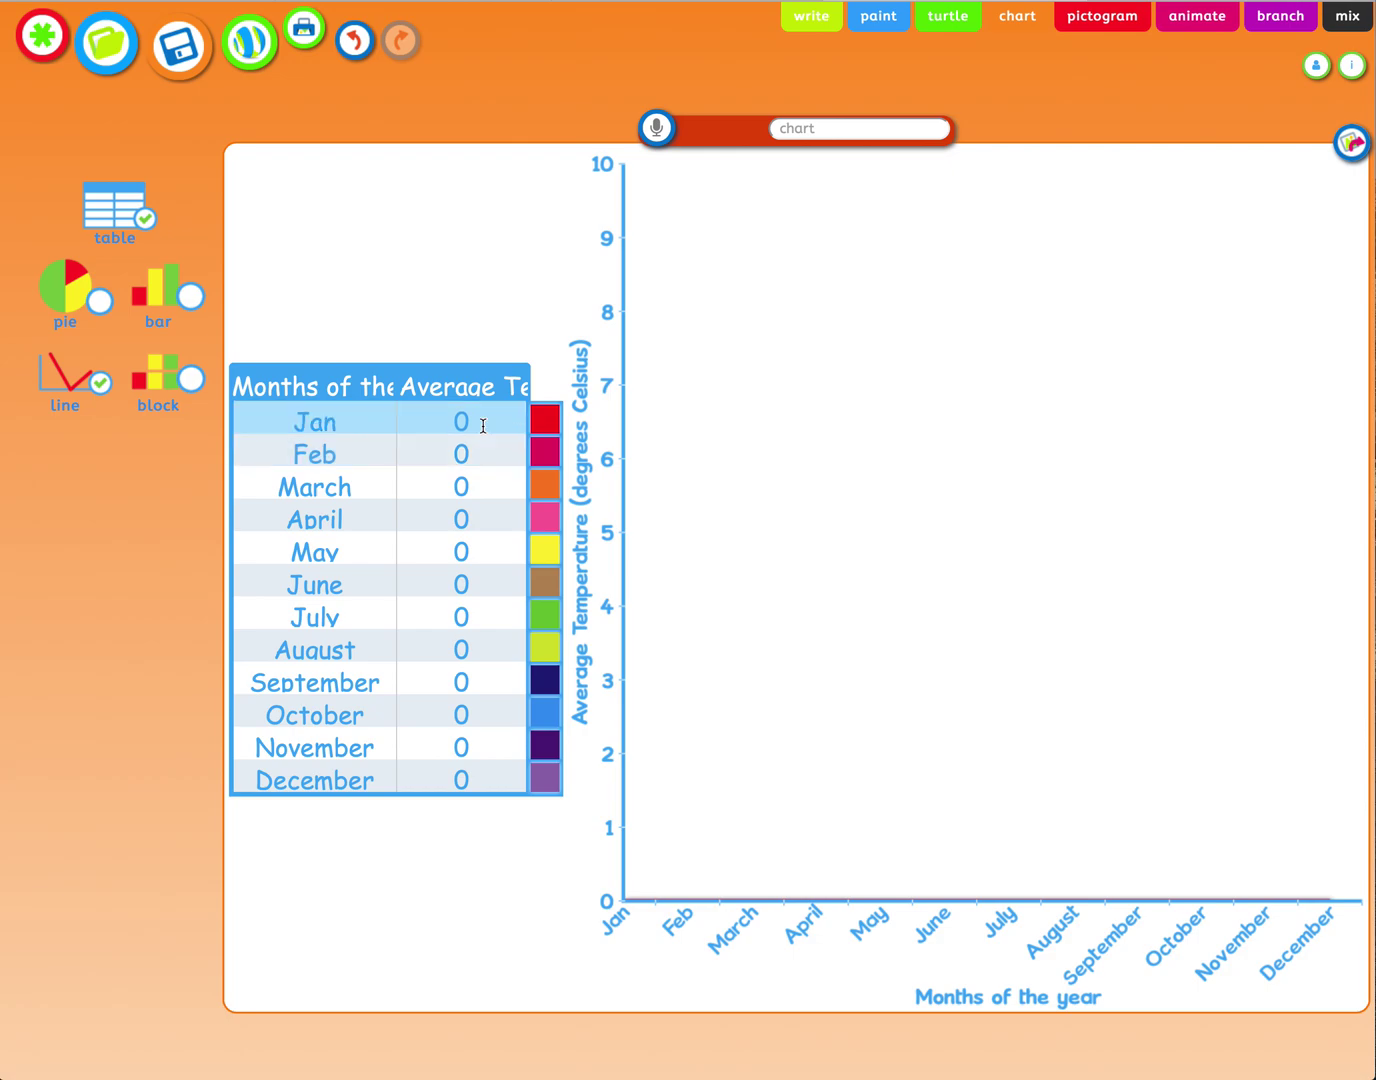
{"action": "key", "text": "BackSpace"}
{"action": "type", "text": "6"}
{"action": "left_click", "coordinate": [481, 448]}
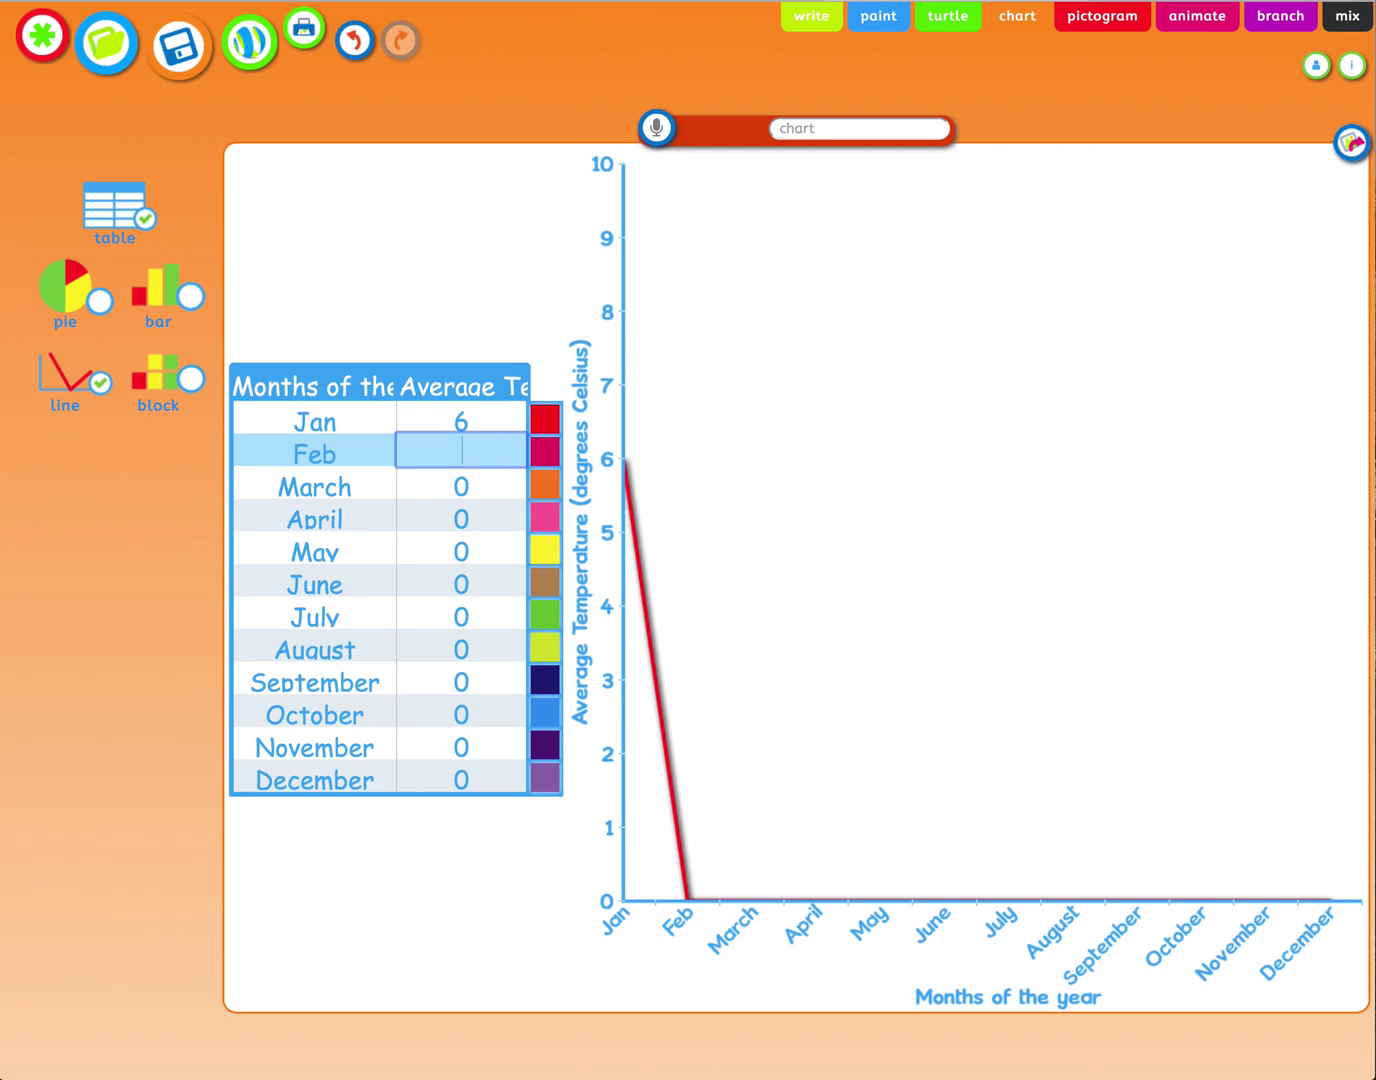
{"action": "key", "text": "BackSpace"}
{"action": "type", "text": "8"}
{"action": "left_click", "coordinate": [495, 478]}
{"action": "key", "text": "BackSpace"}
{"action": "type", "text": "3"}
Step: Set the average temperature to 7 for April and 8 for May
{"action": "left_click", "coordinate": [485, 521]}
{"action": "key", "text": "BackSpace"}
{"action": "type", "text": "7"}
{"action": "left_click", "coordinate": [488, 568]}
{"action": "left_click", "coordinate": [487, 552]}
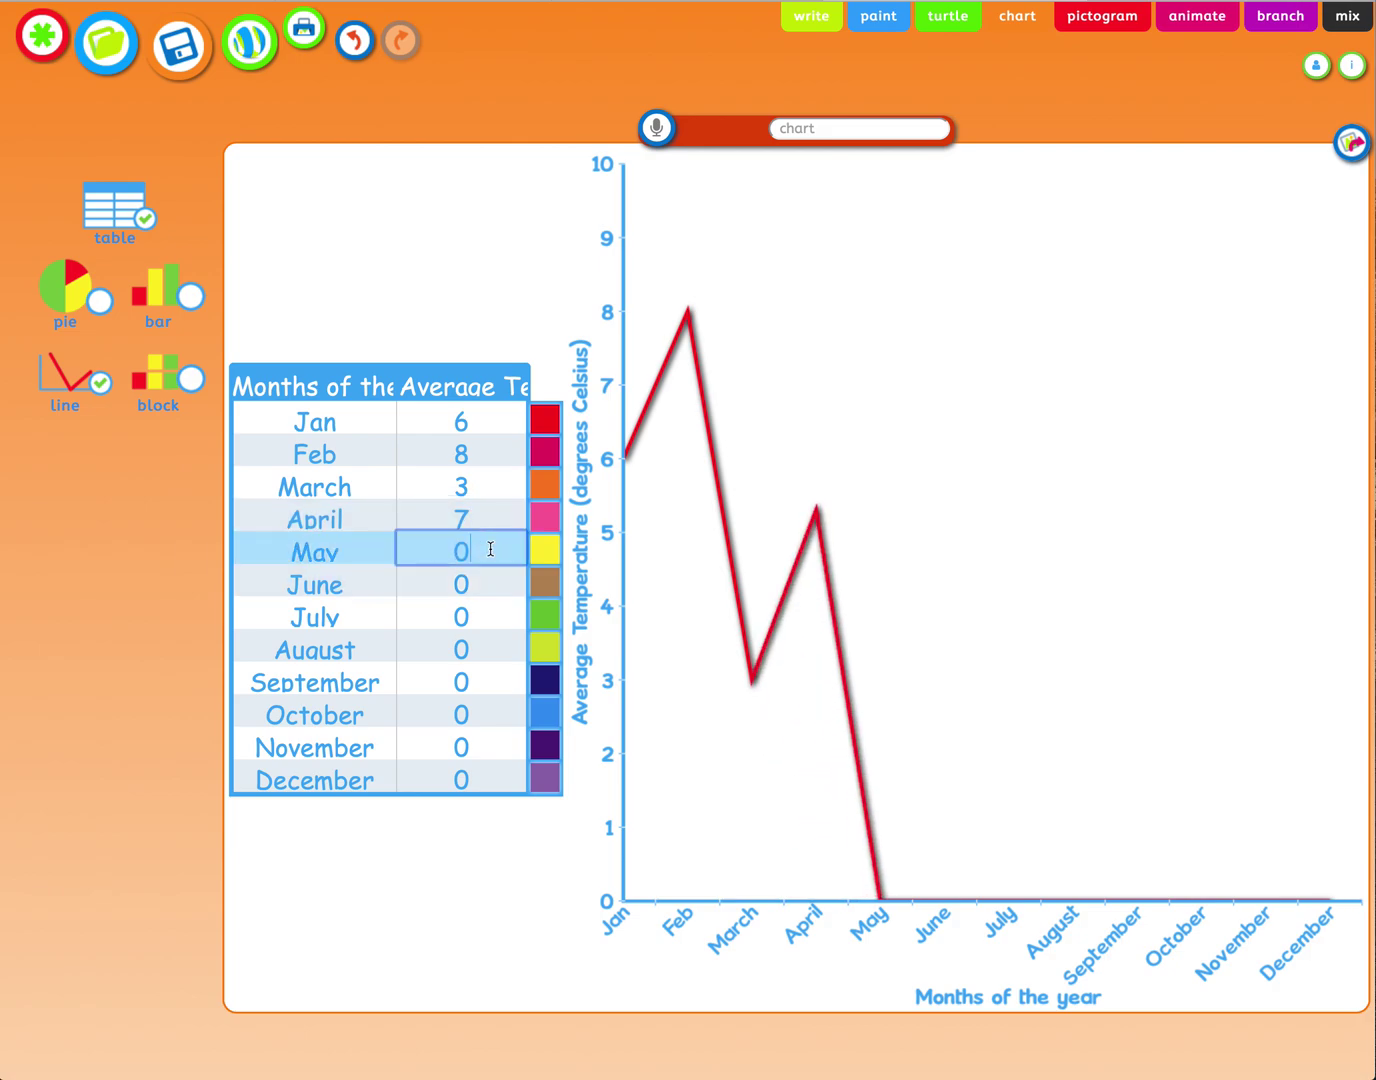
{"action": "key", "text": "BackSpace"}
{"action": "type", "text": "8"}
{"action": "left_click", "coordinate": [540, 358]}
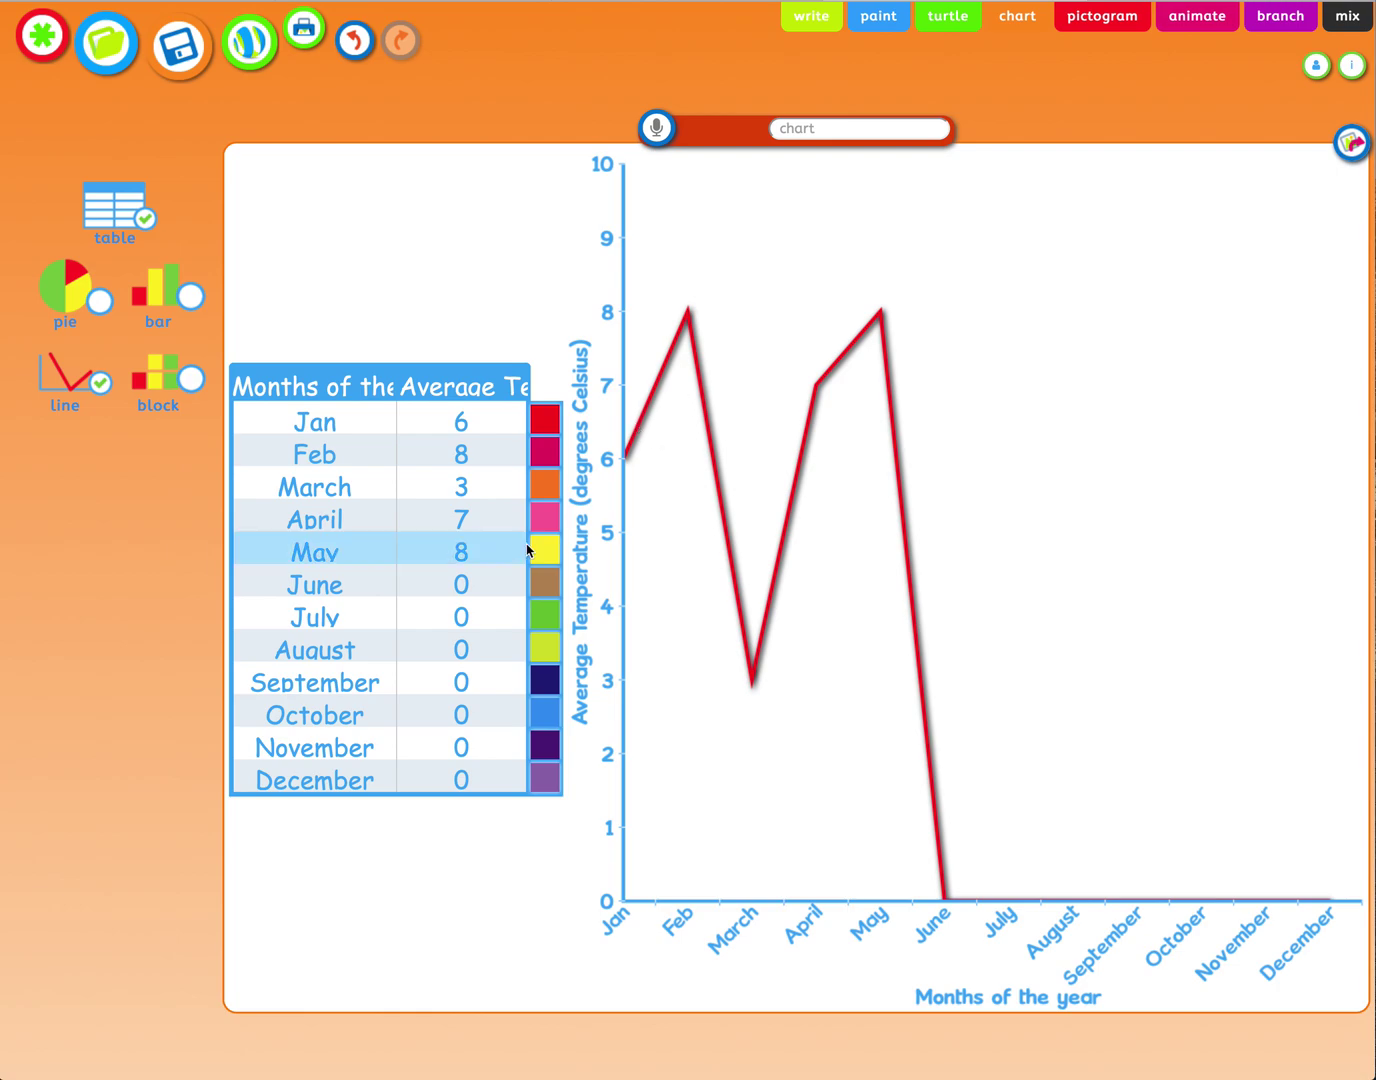
Step: Clear the temperature values for Jan through May and hide the data table
{"action": "left_click", "coordinate": [484, 491]}
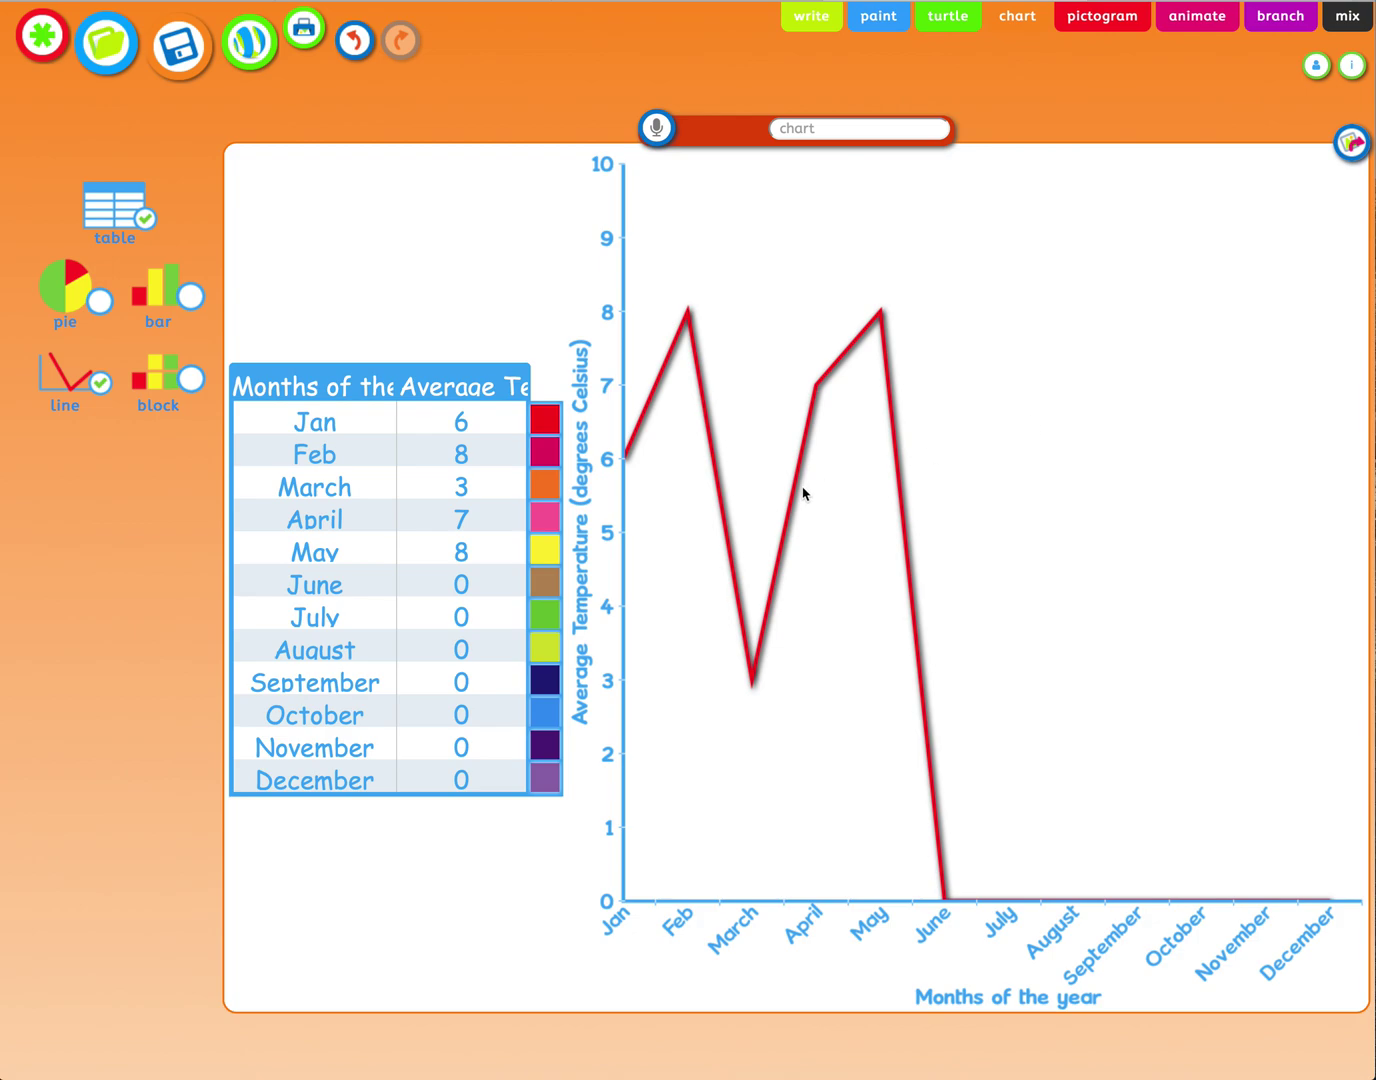
{"action": "left_click", "coordinate": [483, 553]}
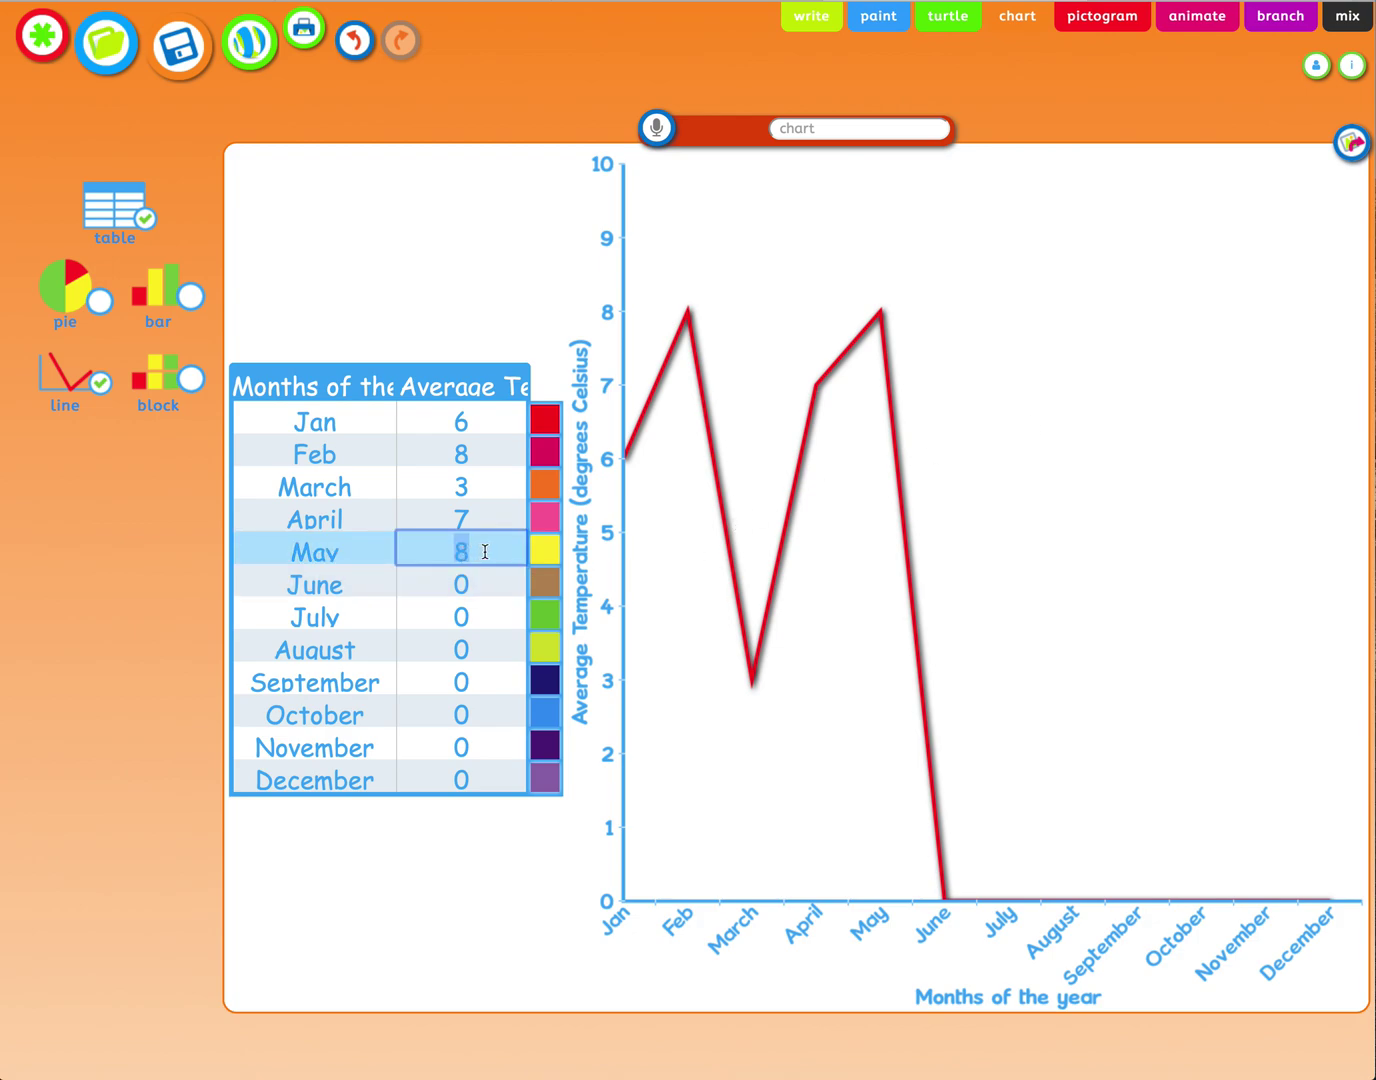
{"action": "key", "text": "BackSpace"}
{"action": "left_click", "coordinate": [484, 519]}
{"action": "key", "text": "Return"}
{"action": "left_click", "coordinate": [472, 486]}
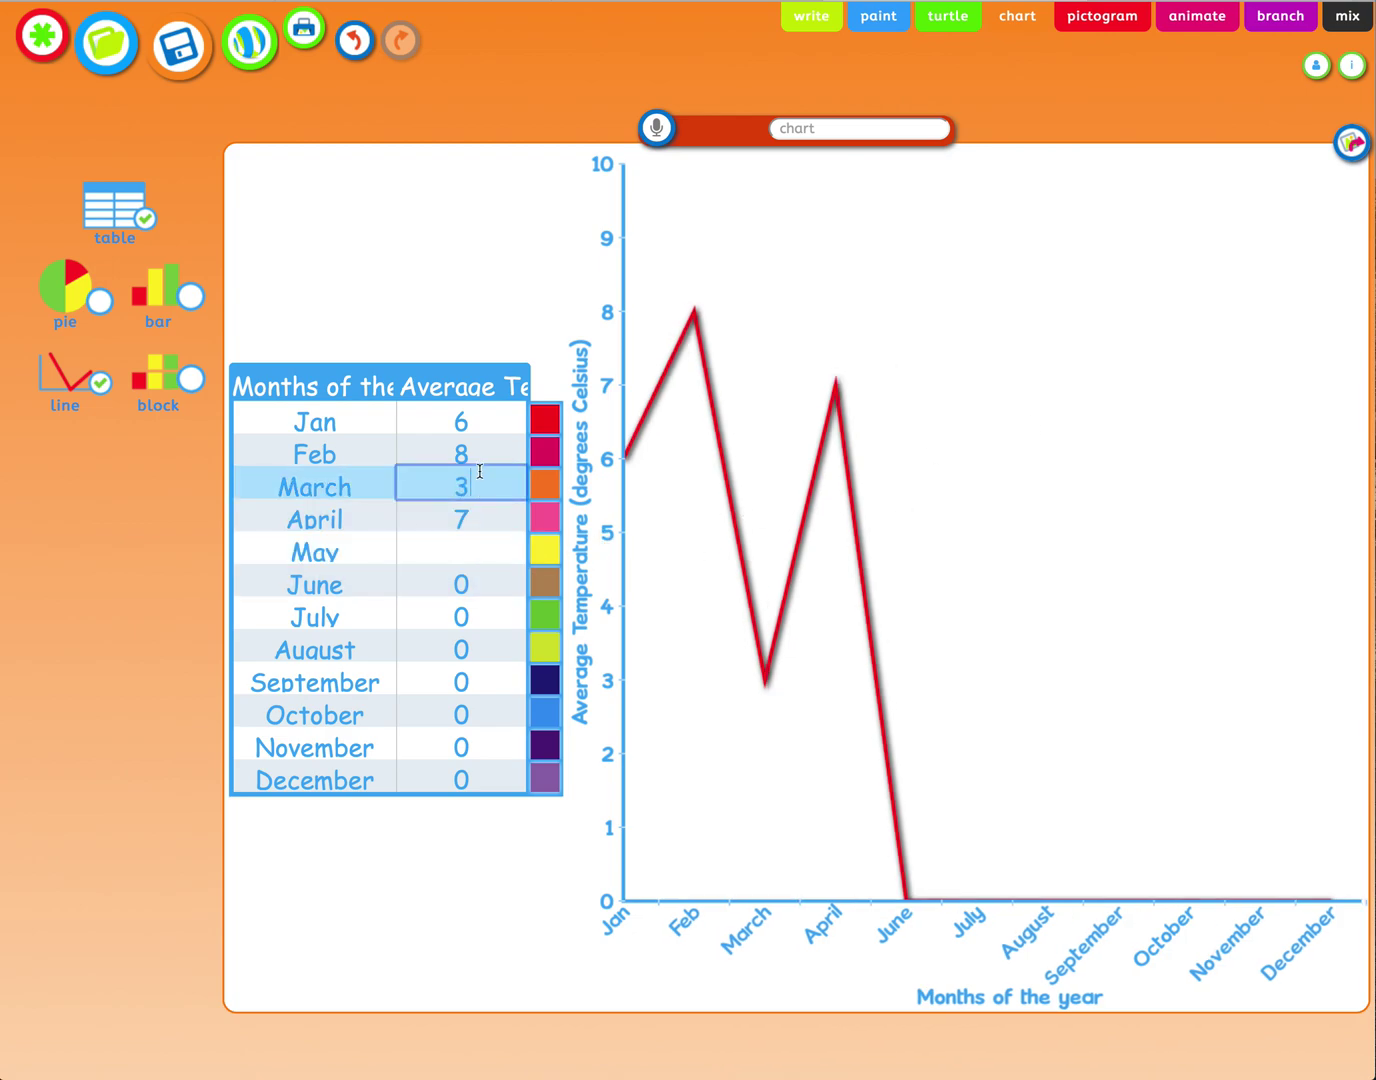
{"action": "key", "text": "BackSpace"}
{"action": "left_click", "coordinate": [468, 520]}
{"action": "key", "text": "BackSpace"}
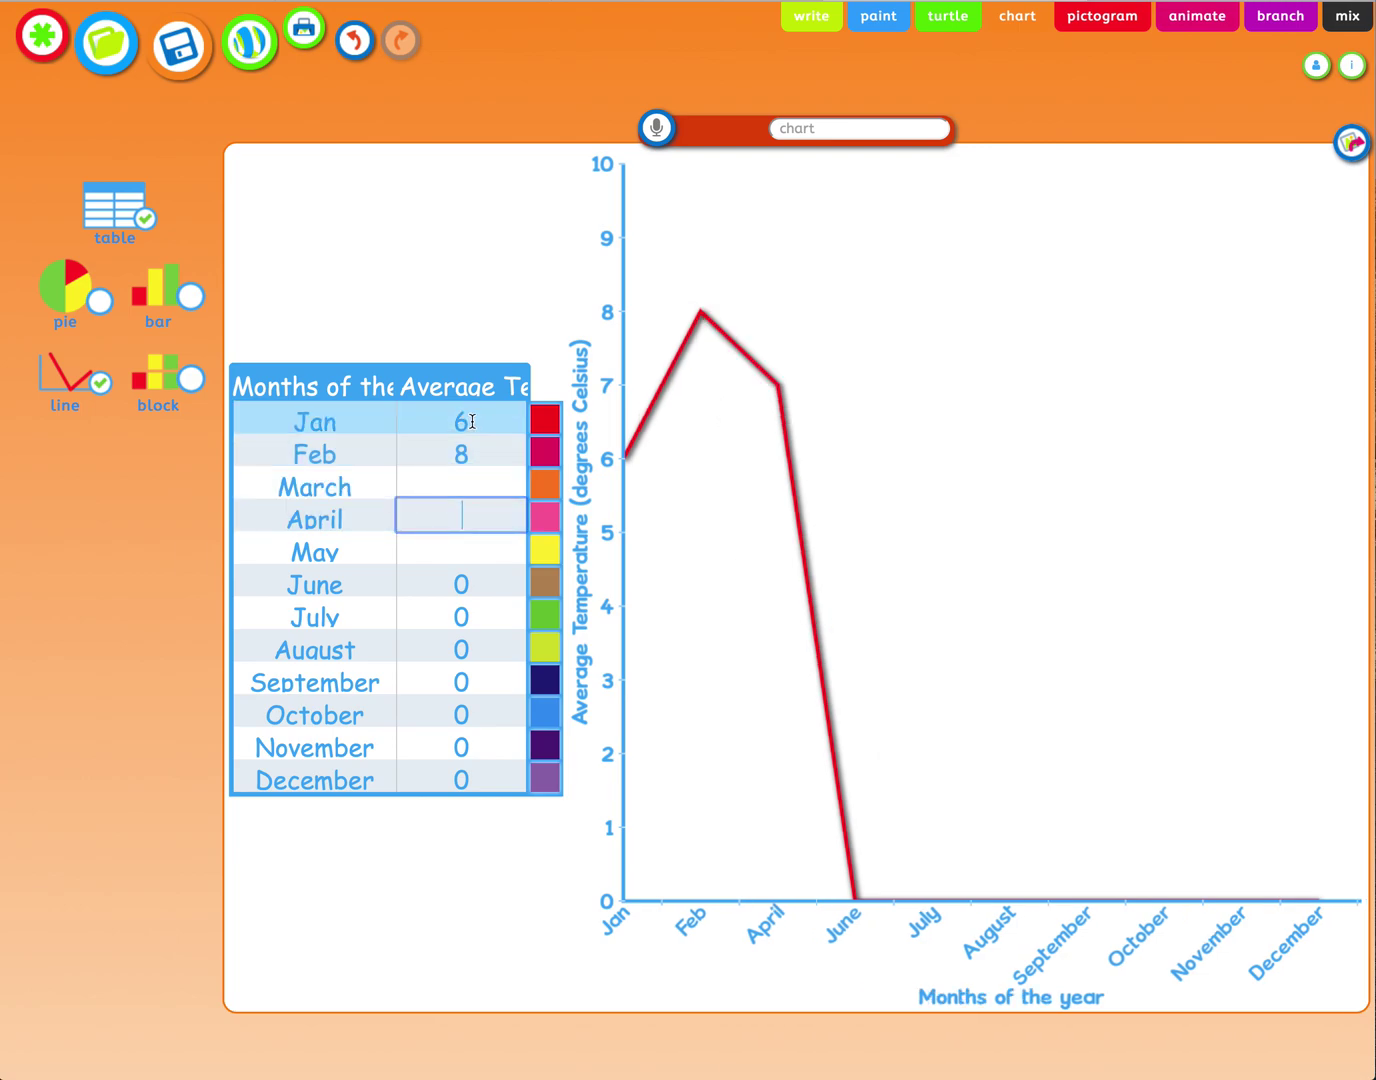
{"action": "left_click", "coordinate": [472, 453]}
{"action": "key", "text": "BackSpace"}
{"action": "left_click", "coordinate": [475, 428]}
{"action": "key", "text": "BackSpace"}
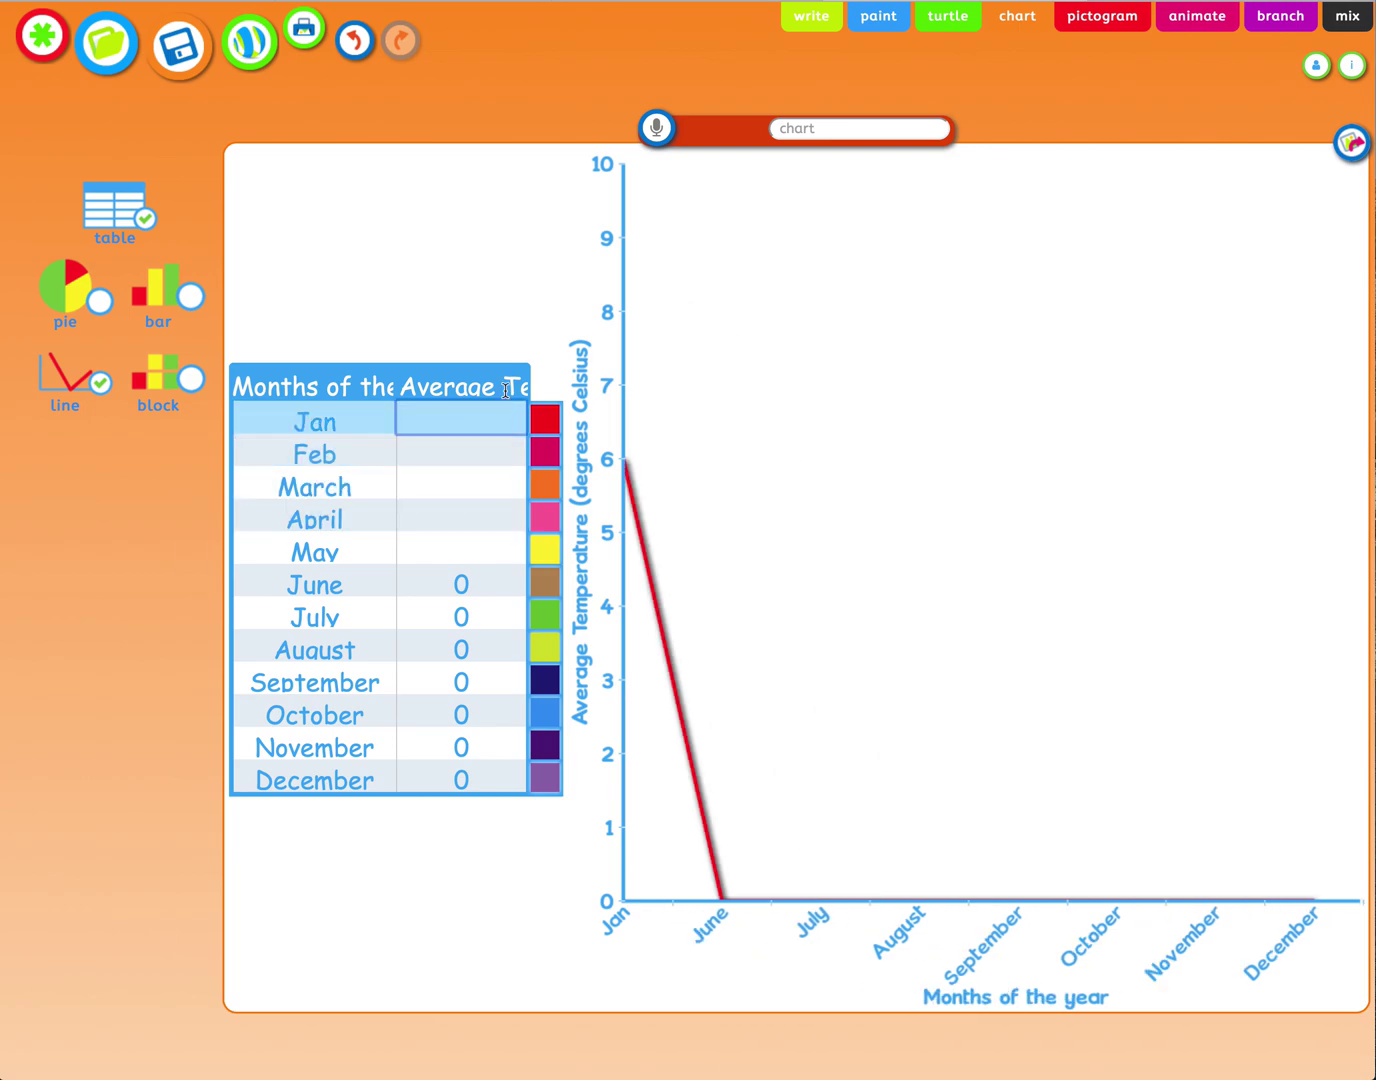
{"action": "left_click", "coordinate": [502, 334]}
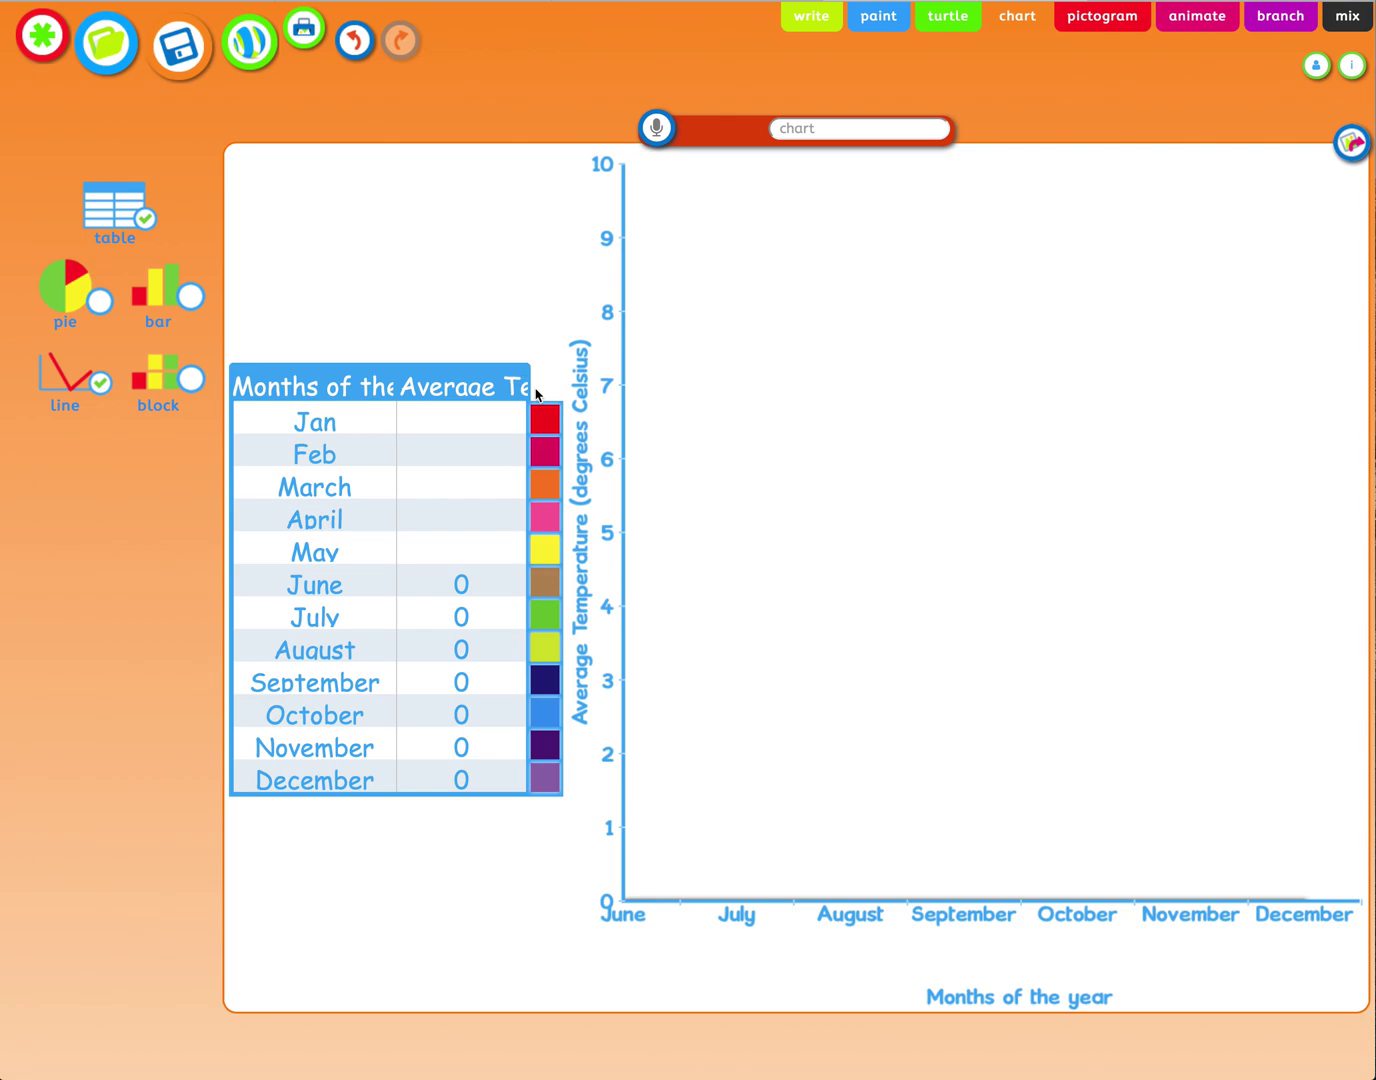
{"action": "left_click", "coordinate": [146, 223]}
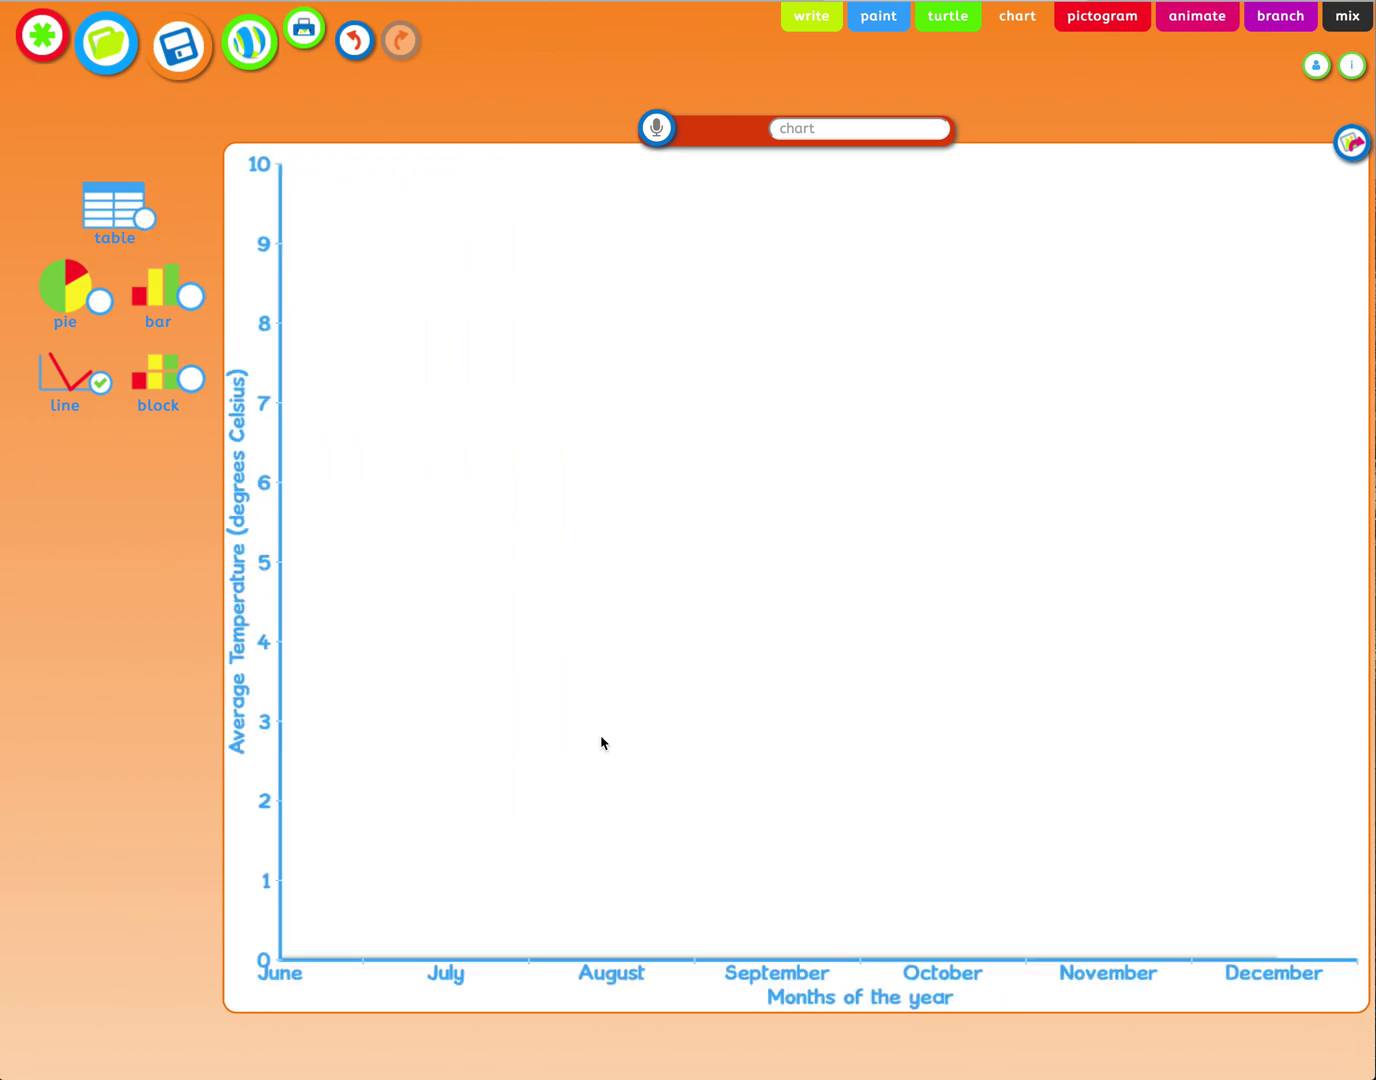
Step: Name the chart "Average temperature - line graph" and save it
{"action": "left_click", "coordinate": [821, 128]}
{"action": "type", "text": "Average temperar"}
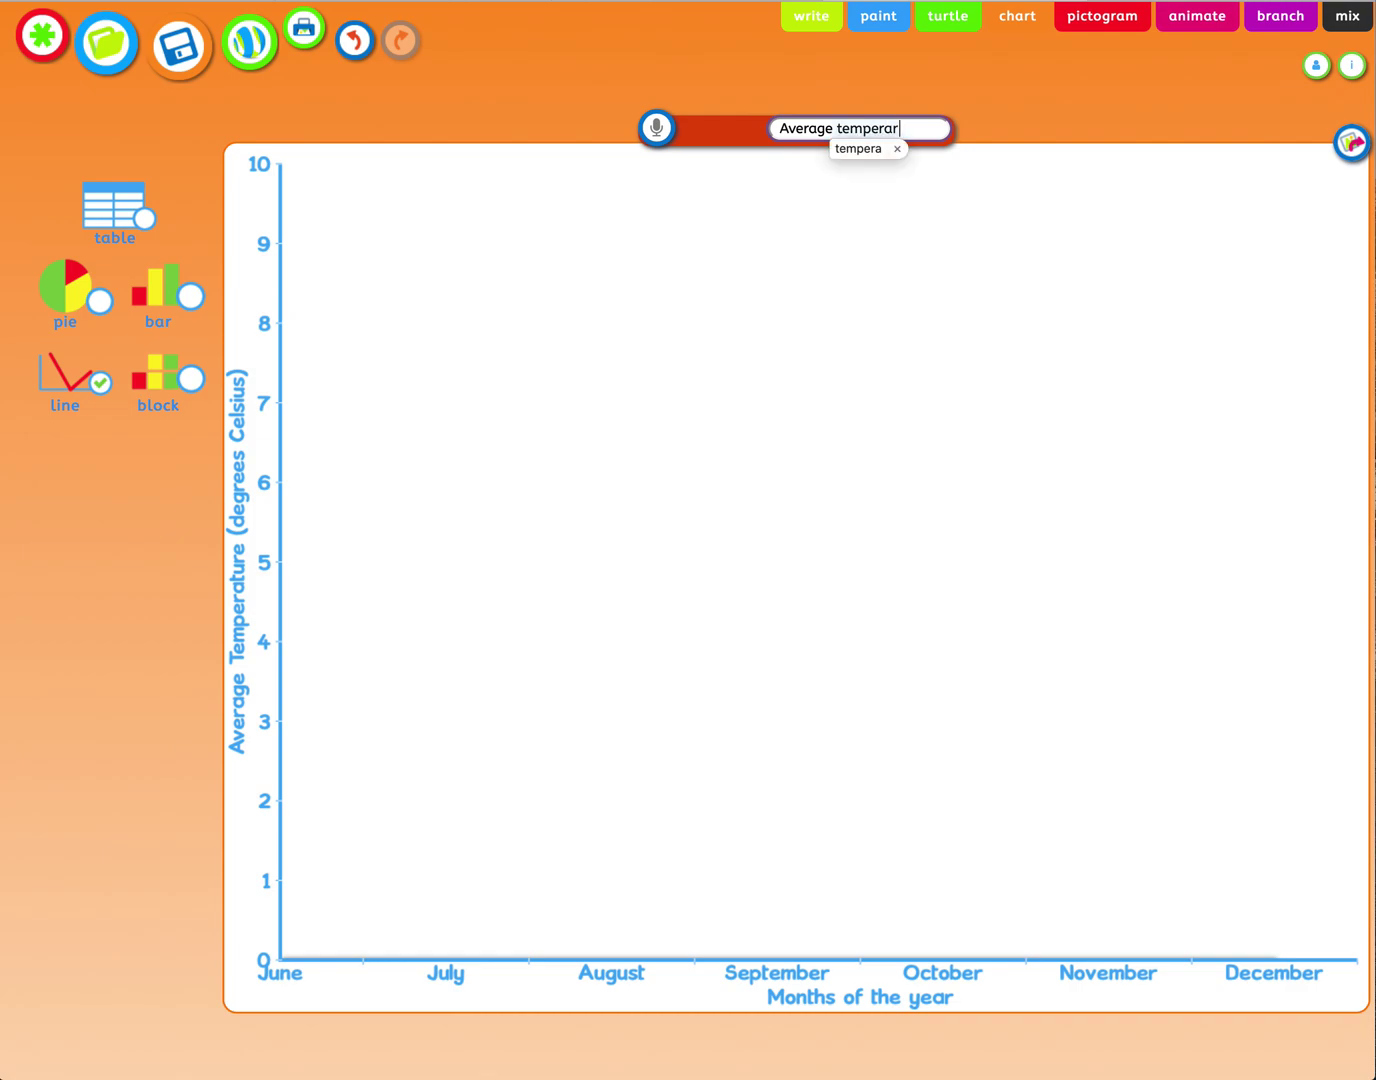
{"action": "key", "text": "BackSpace"}
{"action": "type", "text": "ture "}
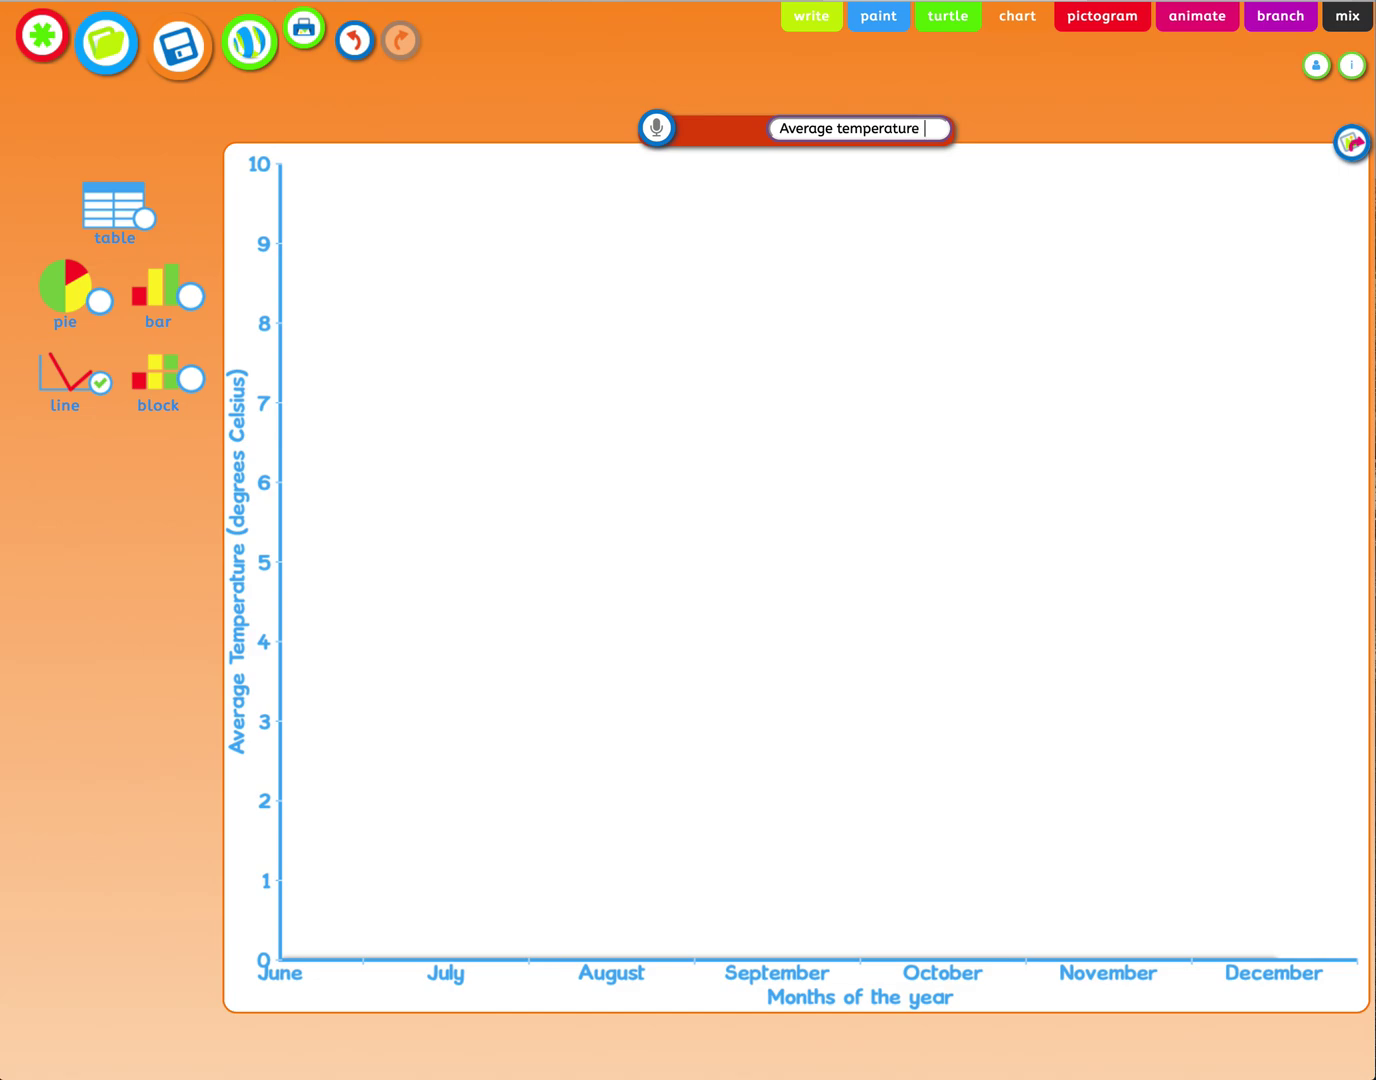
{"action": "type", "text": "- line graph"}
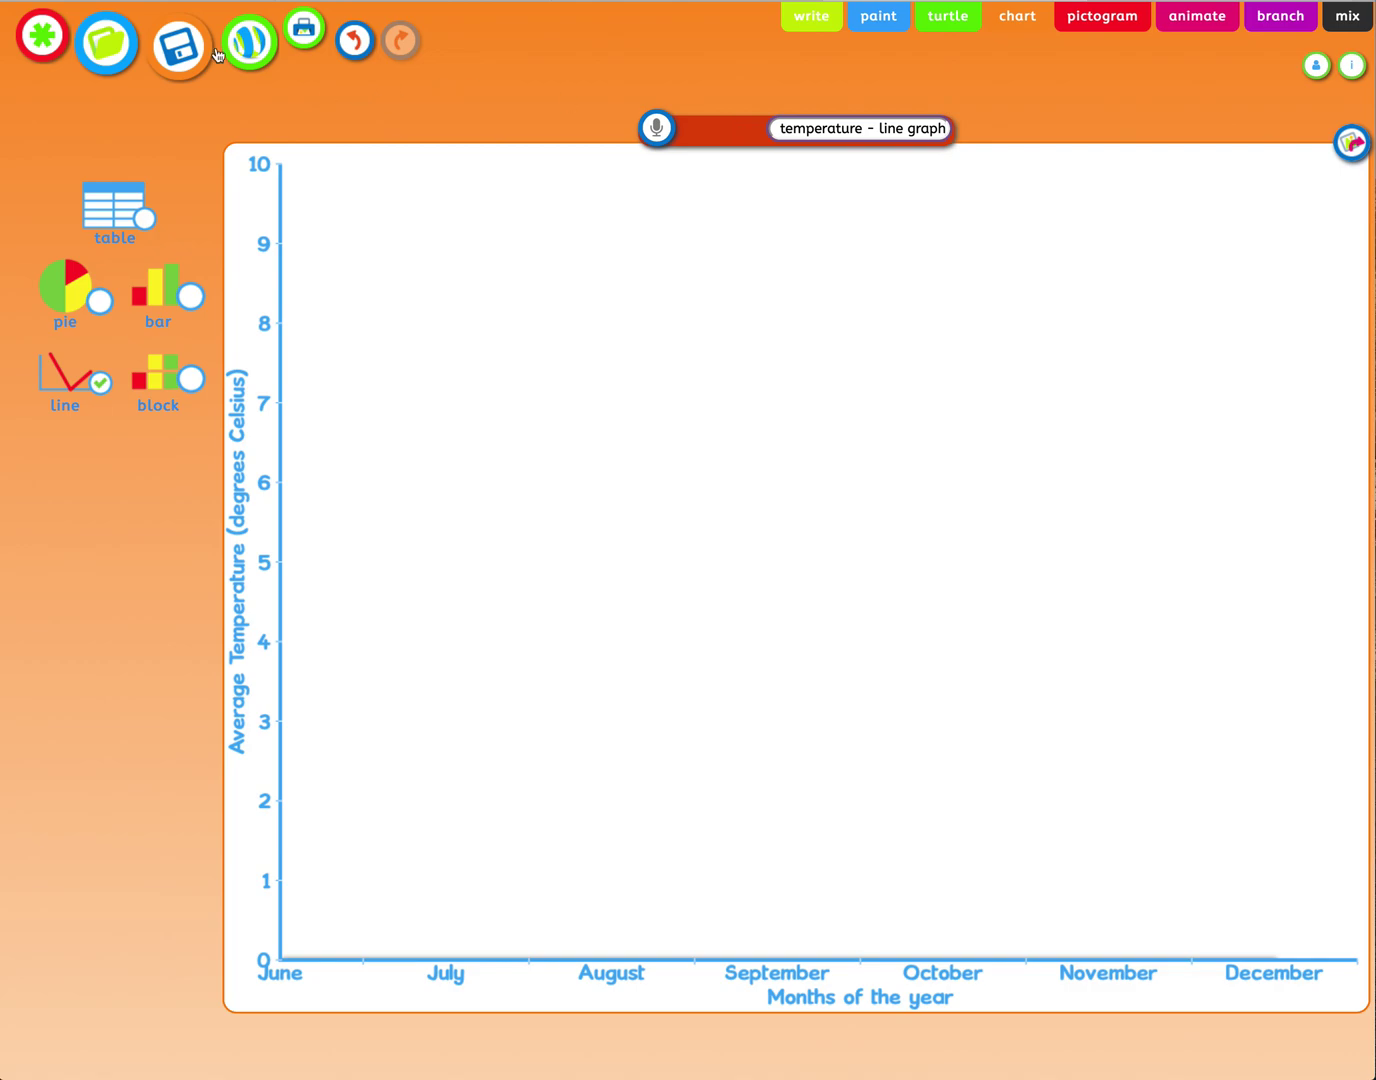
{"action": "left_click", "coordinate": [174, 56]}
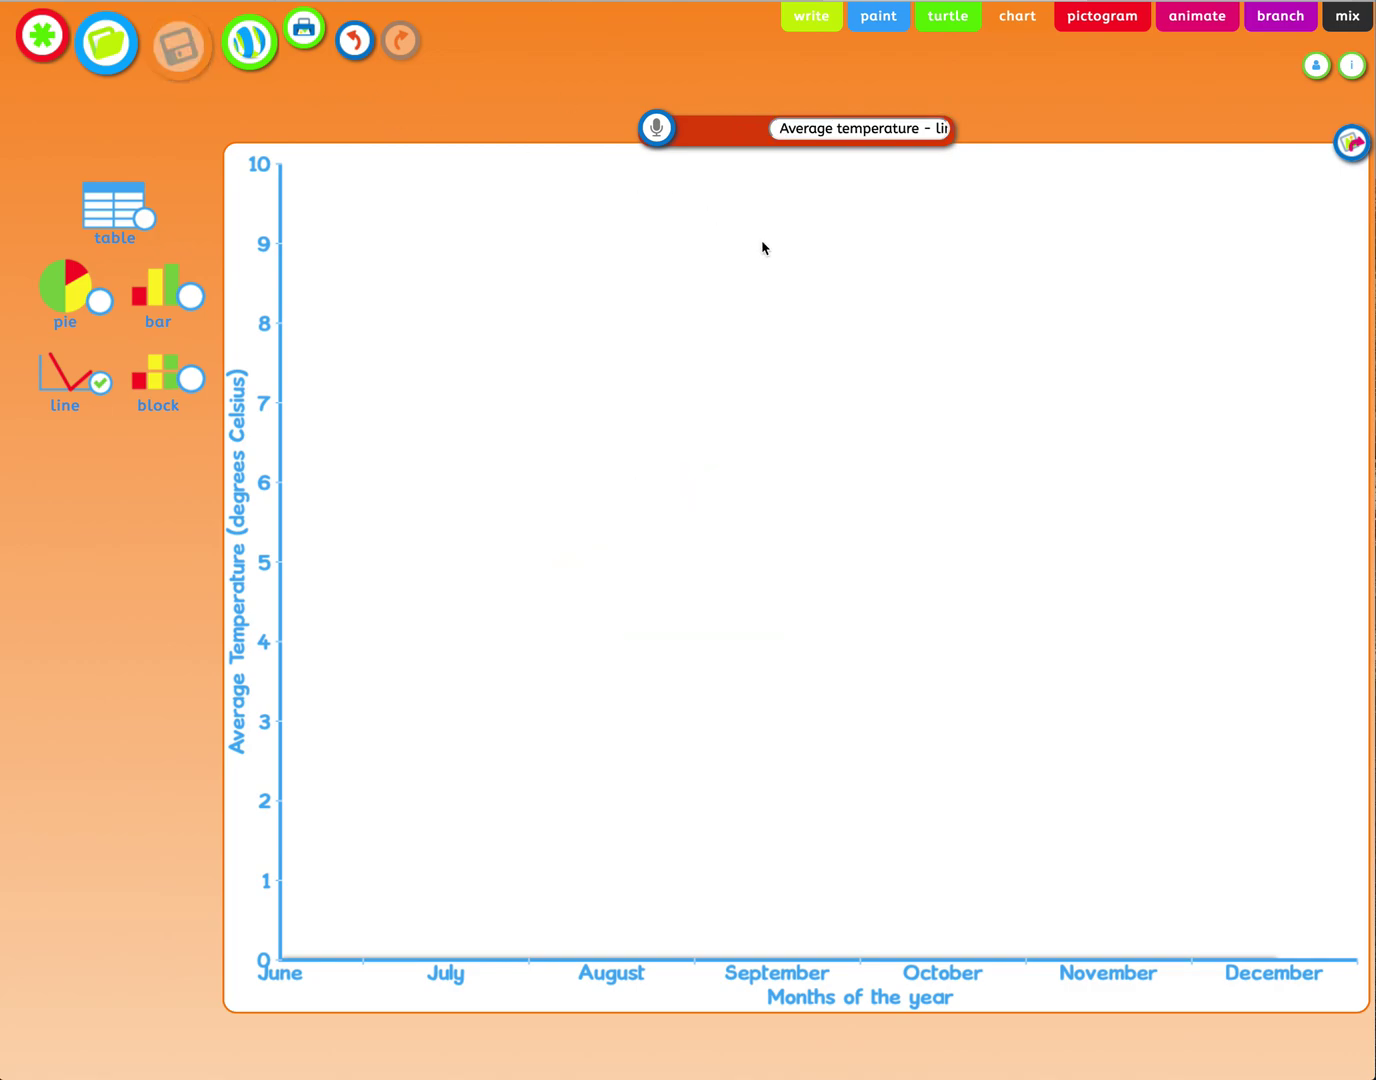
Step: Switch from the chart to the j2data database and open its field definitions
{"action": "left_click", "coordinate": [838, 4]}
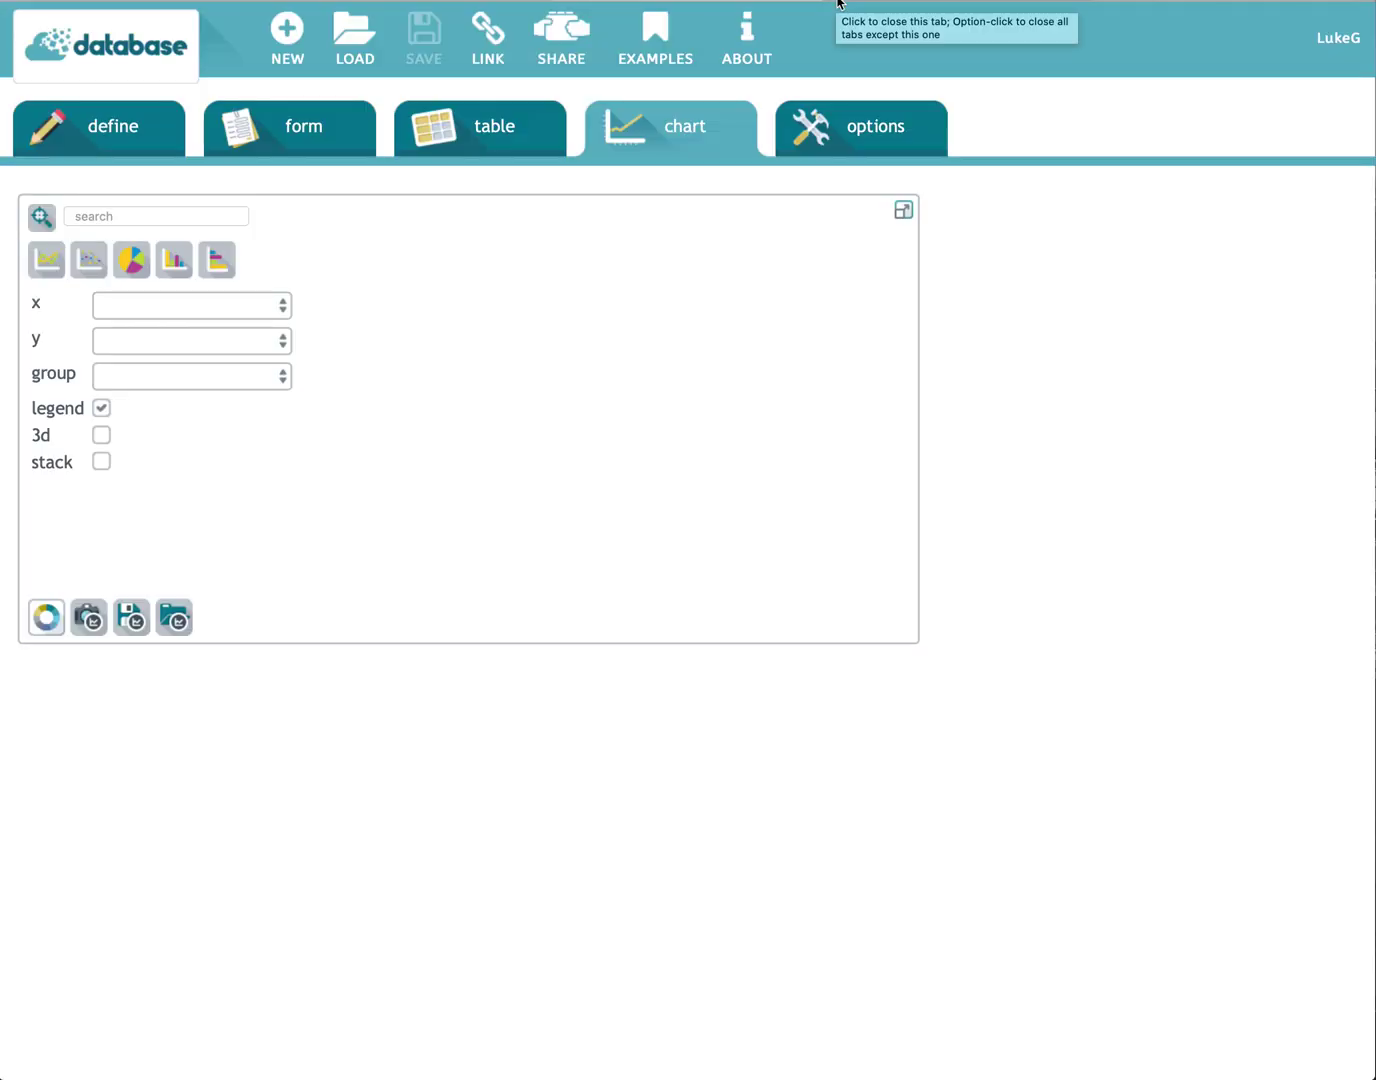
{"action": "left_click", "coordinate": [580, 1]}
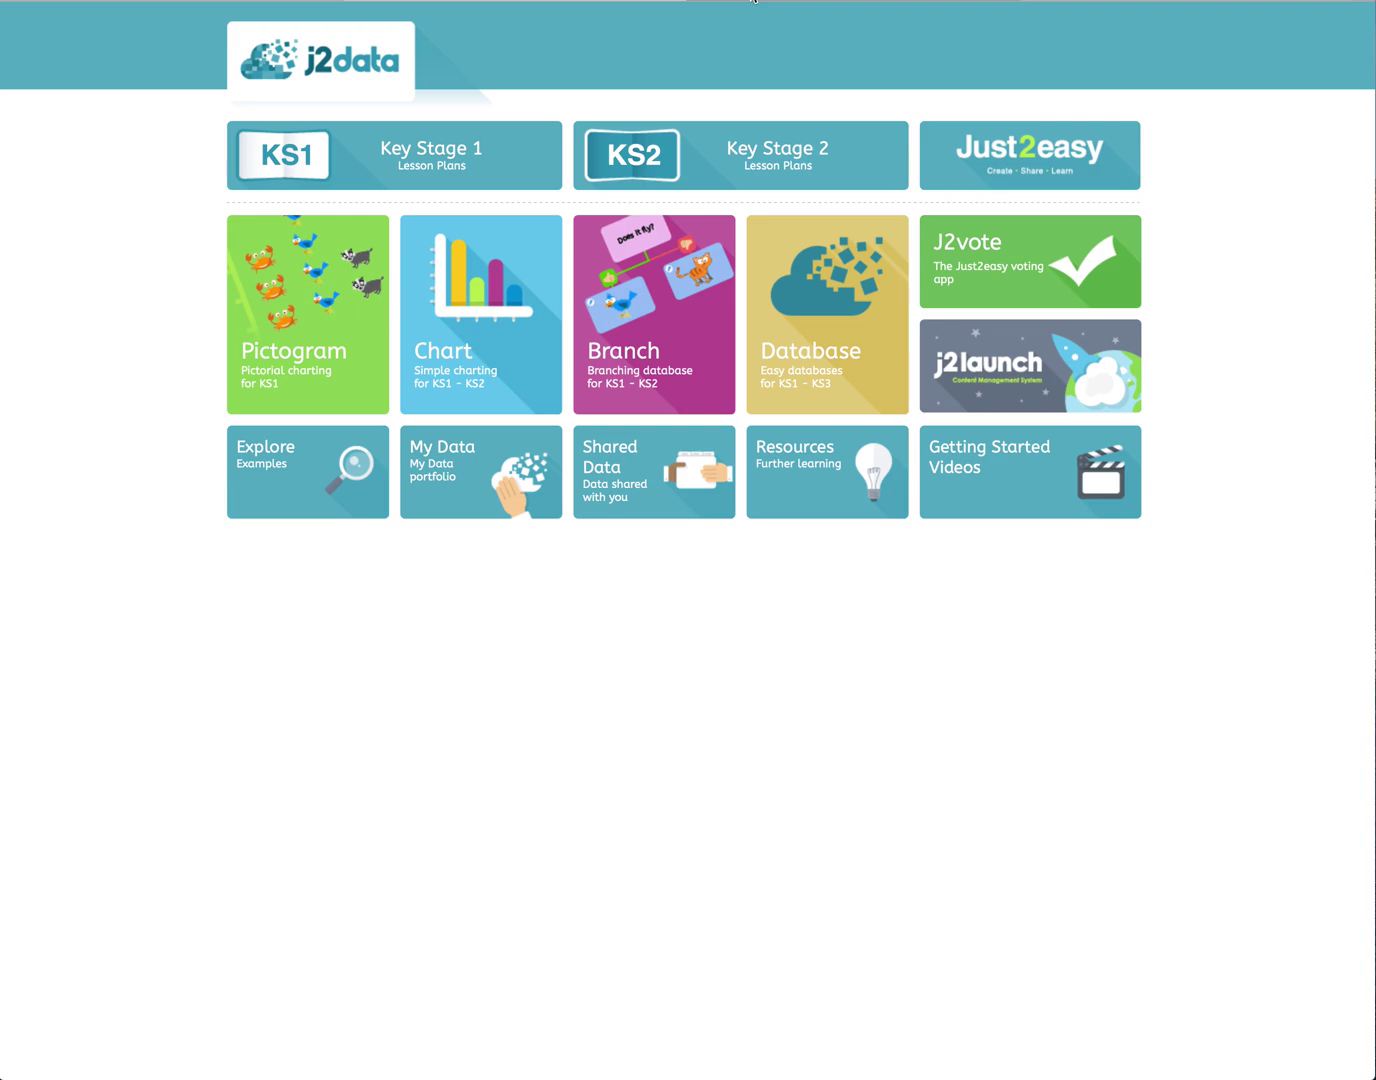
{"action": "left_click", "coordinate": [750, 3]}
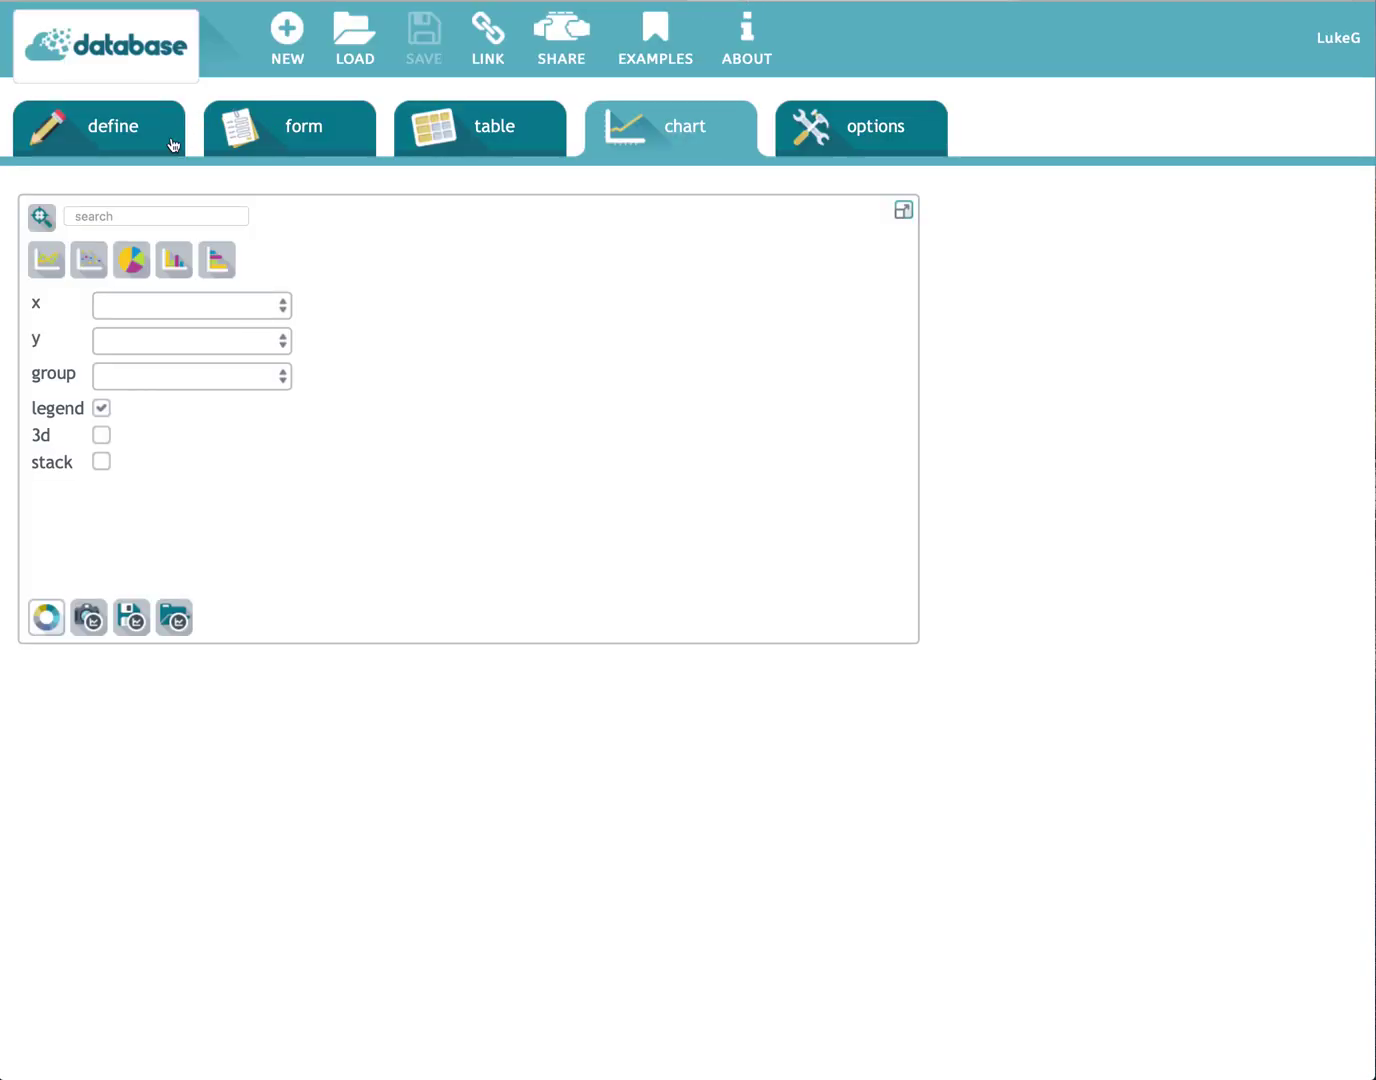
{"action": "left_click", "coordinate": [117, 145]}
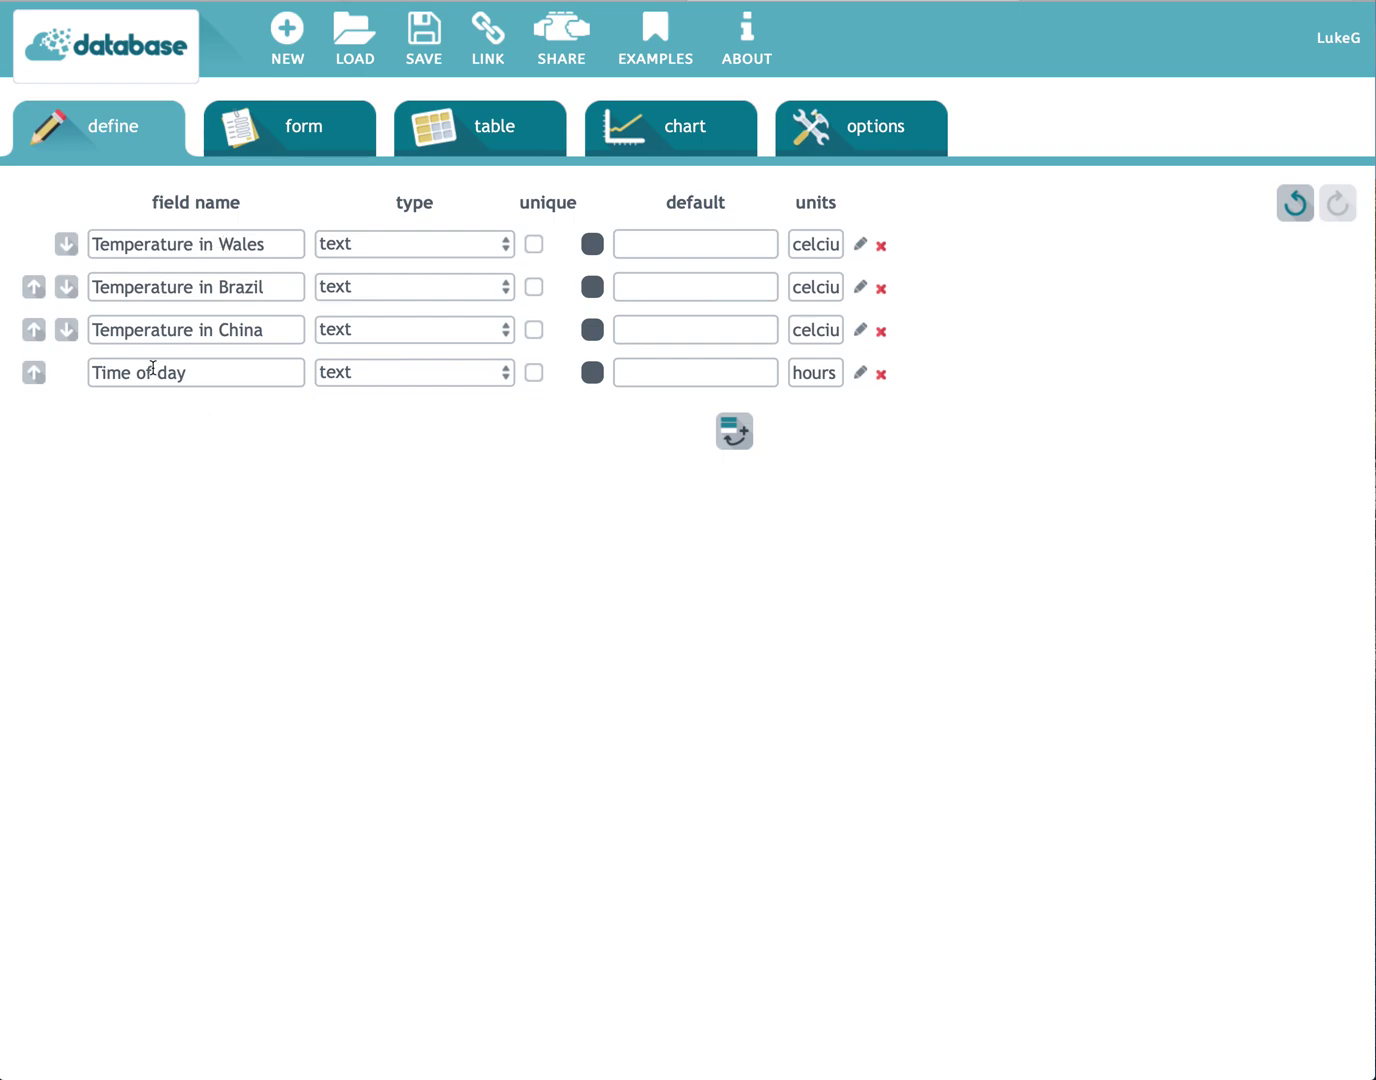
Step: Examine the field types available for Temperature in Wales and open the database's record form
{"action": "left_click", "coordinate": [370, 251]}
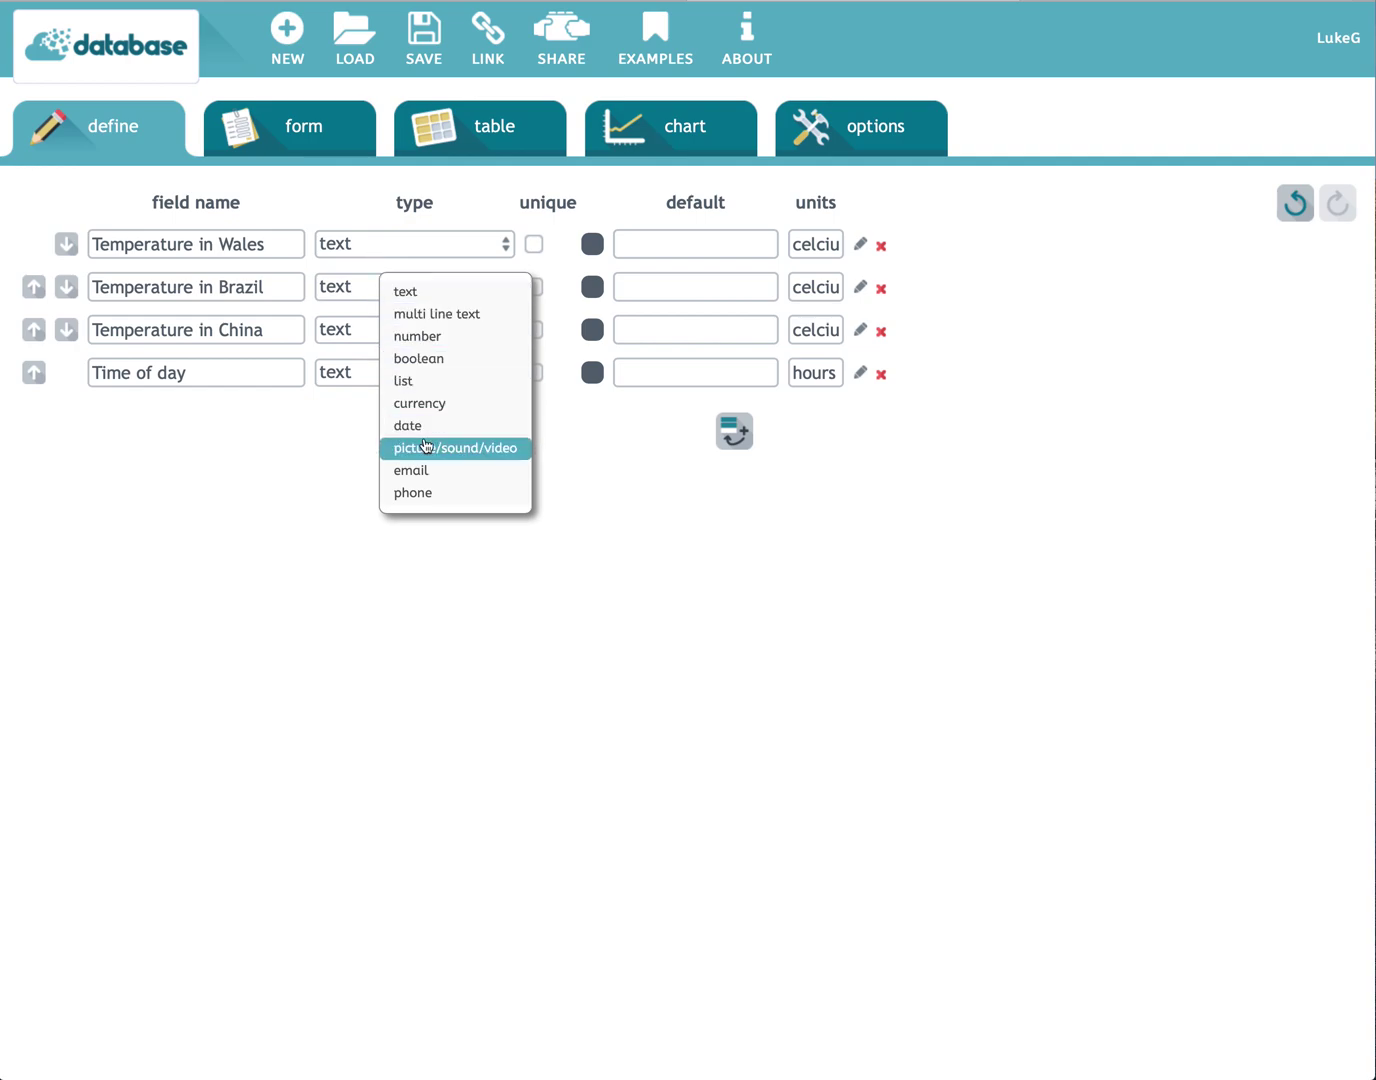
{"action": "left_click", "coordinate": [371, 217]}
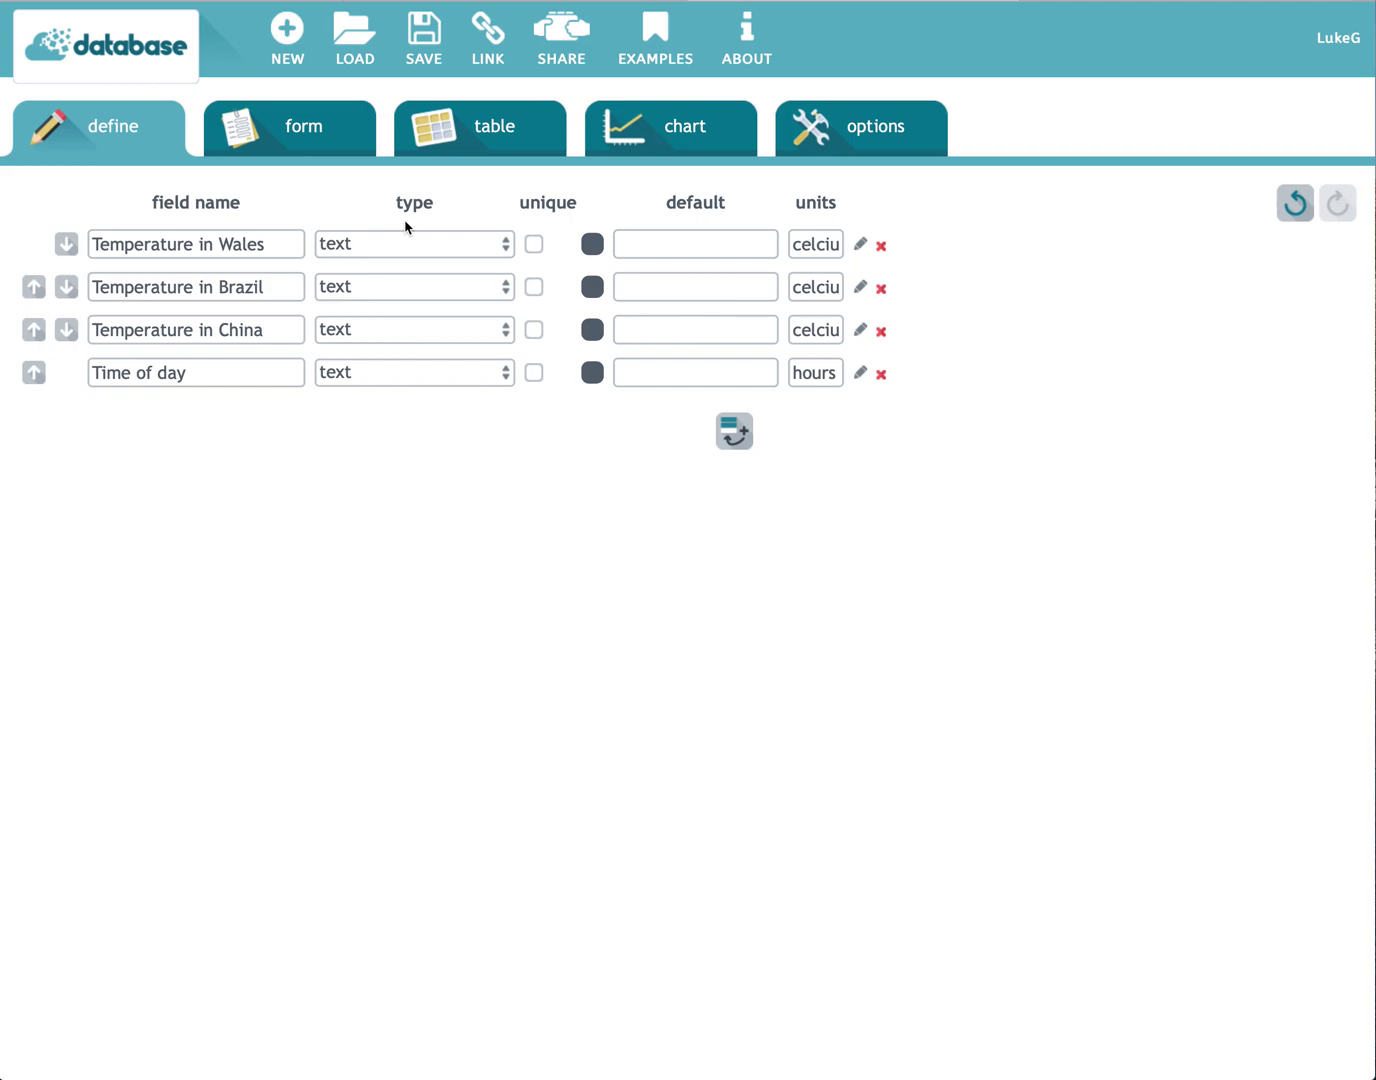
{"action": "left_click", "coordinate": [409, 251]}
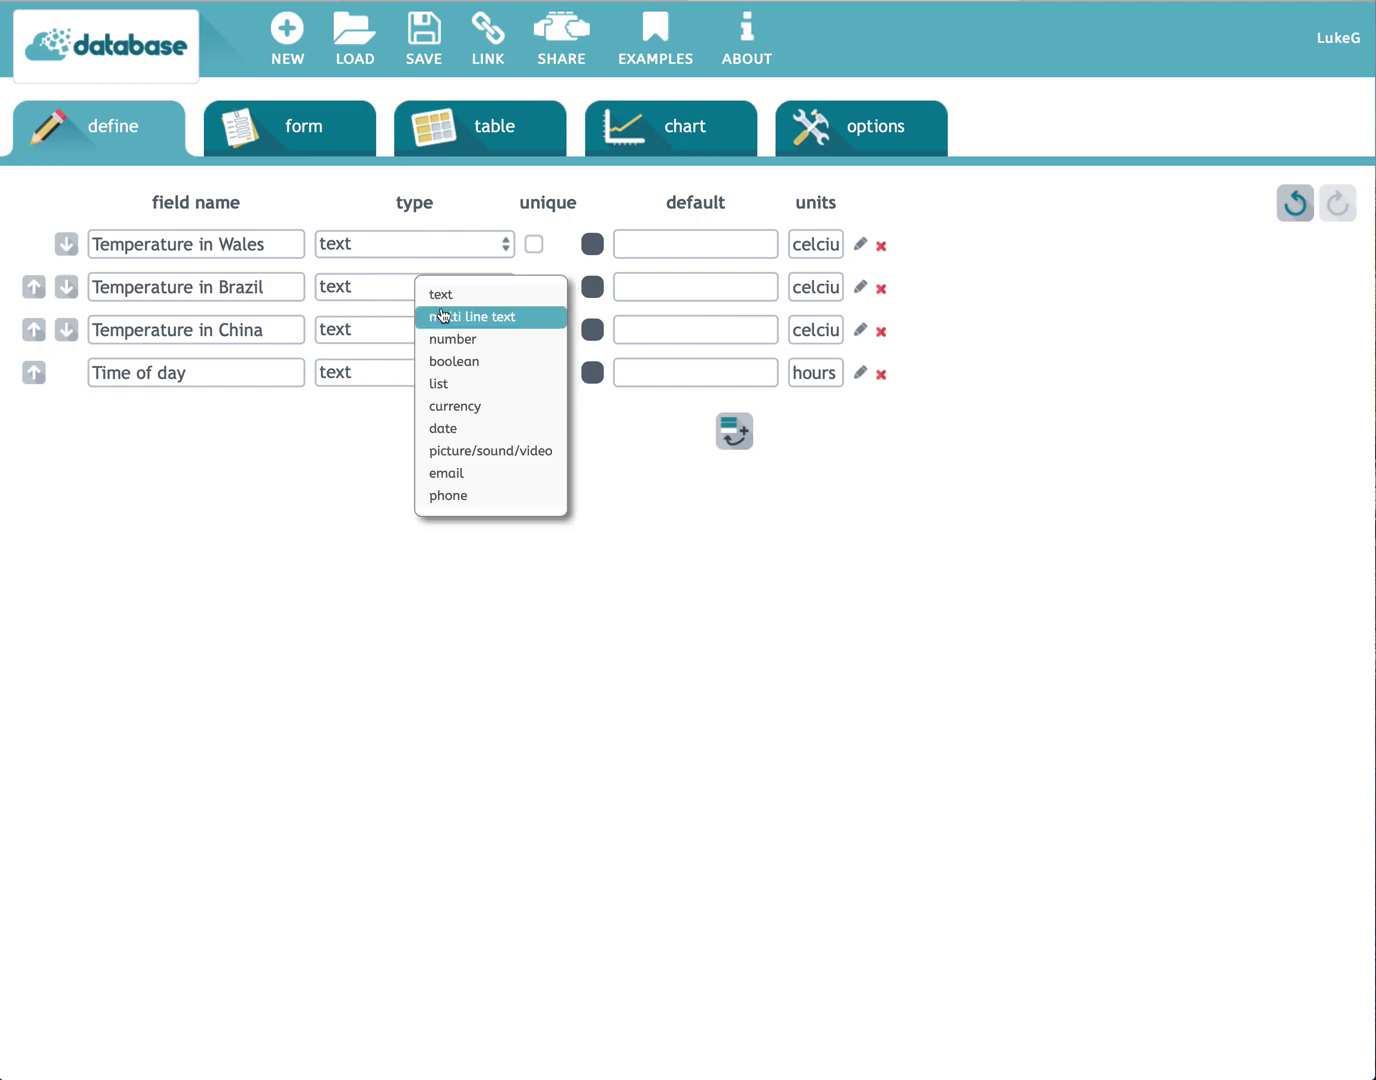
{"action": "left_click", "coordinate": [355, 217]}
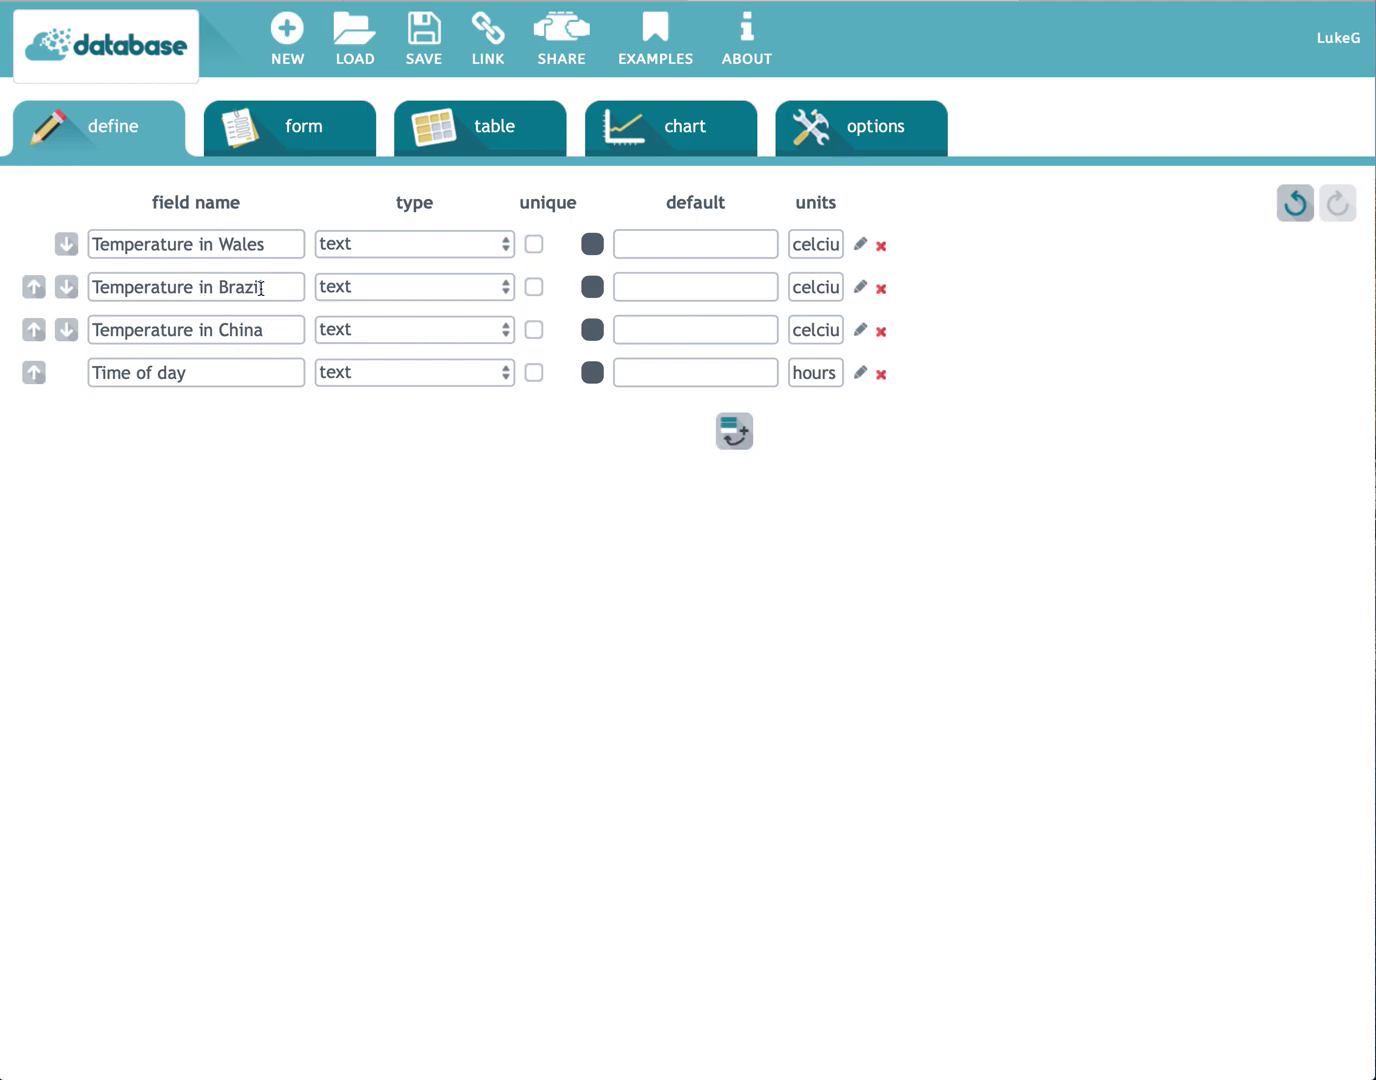
{"action": "left_click", "coordinate": [289, 148]}
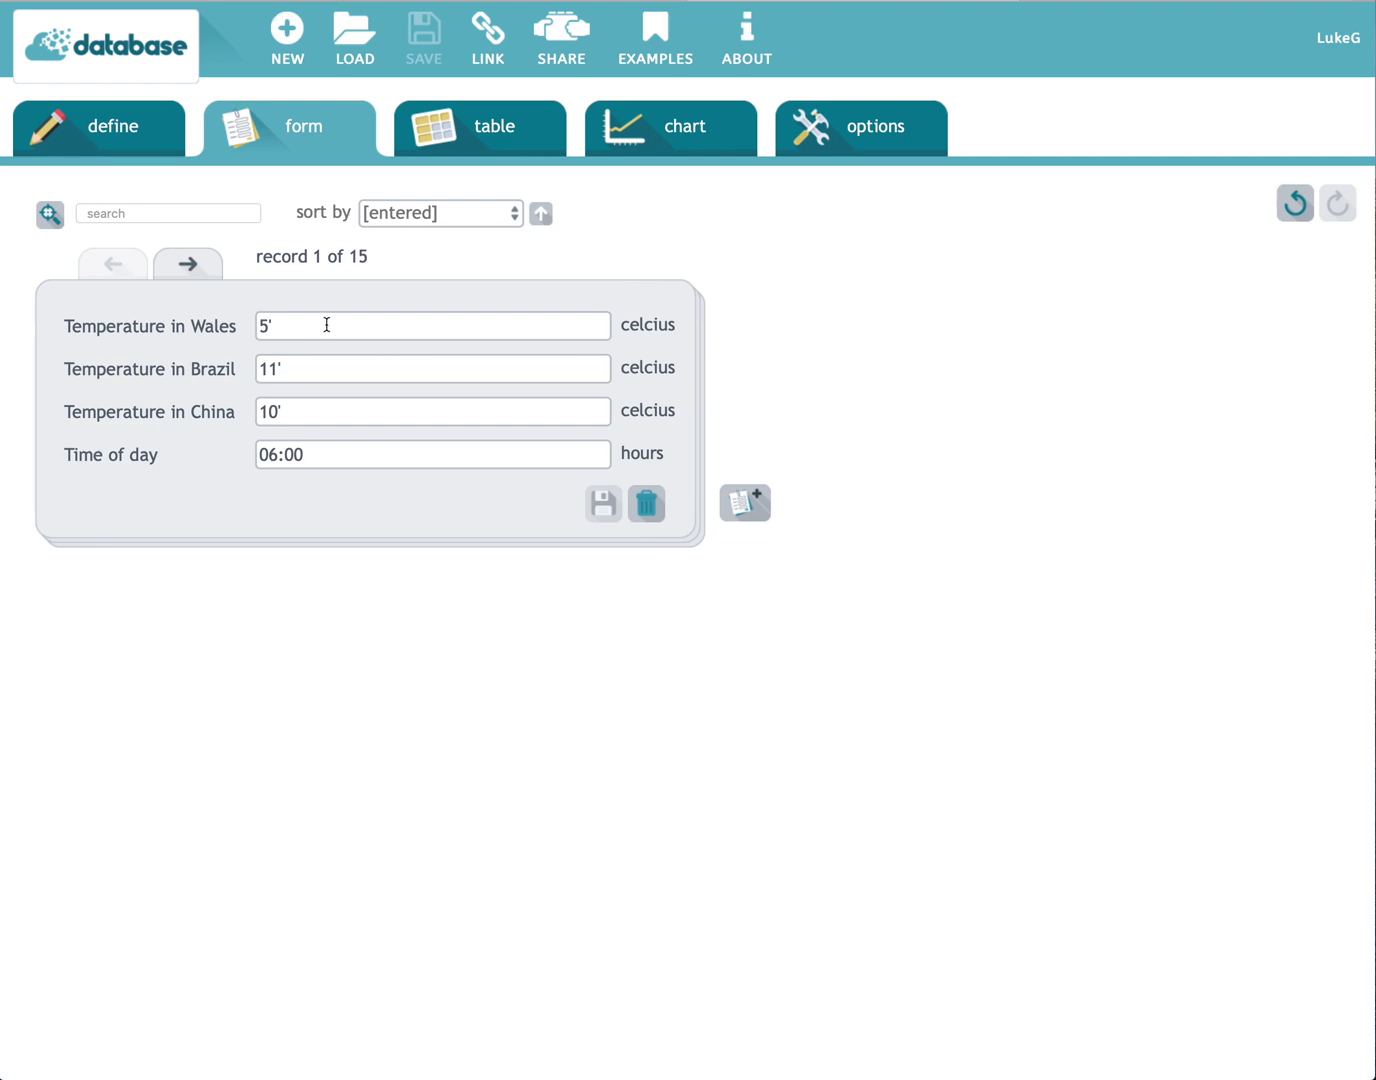
Step: Compare the field definitions with the record form, and view all the temperature records as a table
{"action": "left_click", "coordinate": [117, 137]}
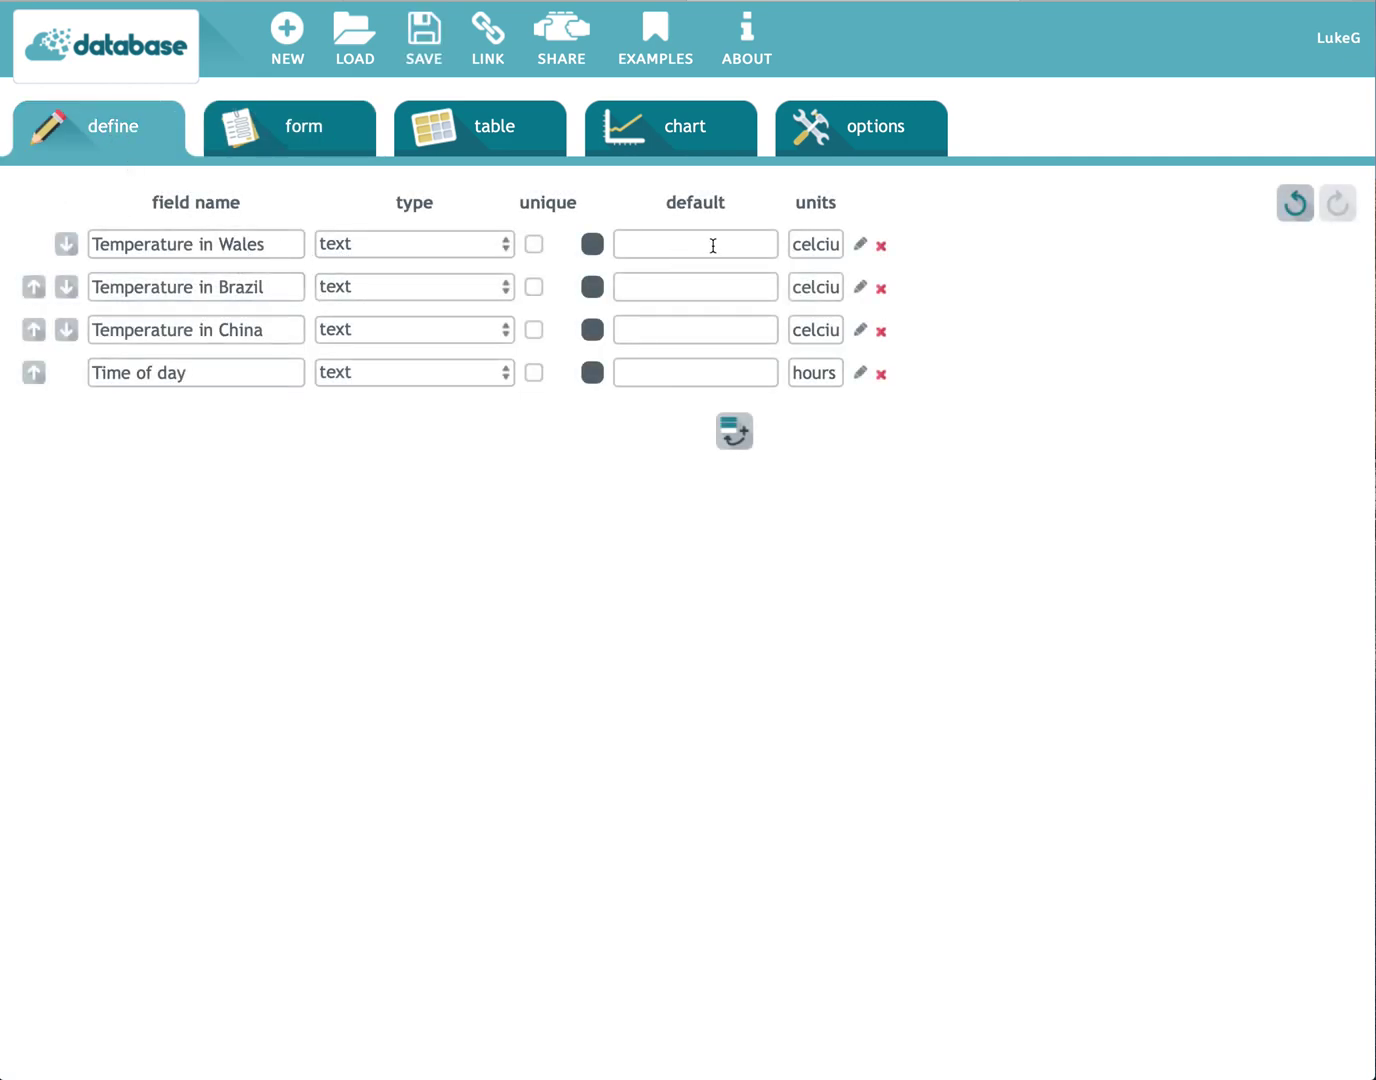
{"action": "left_click", "coordinate": [286, 138]}
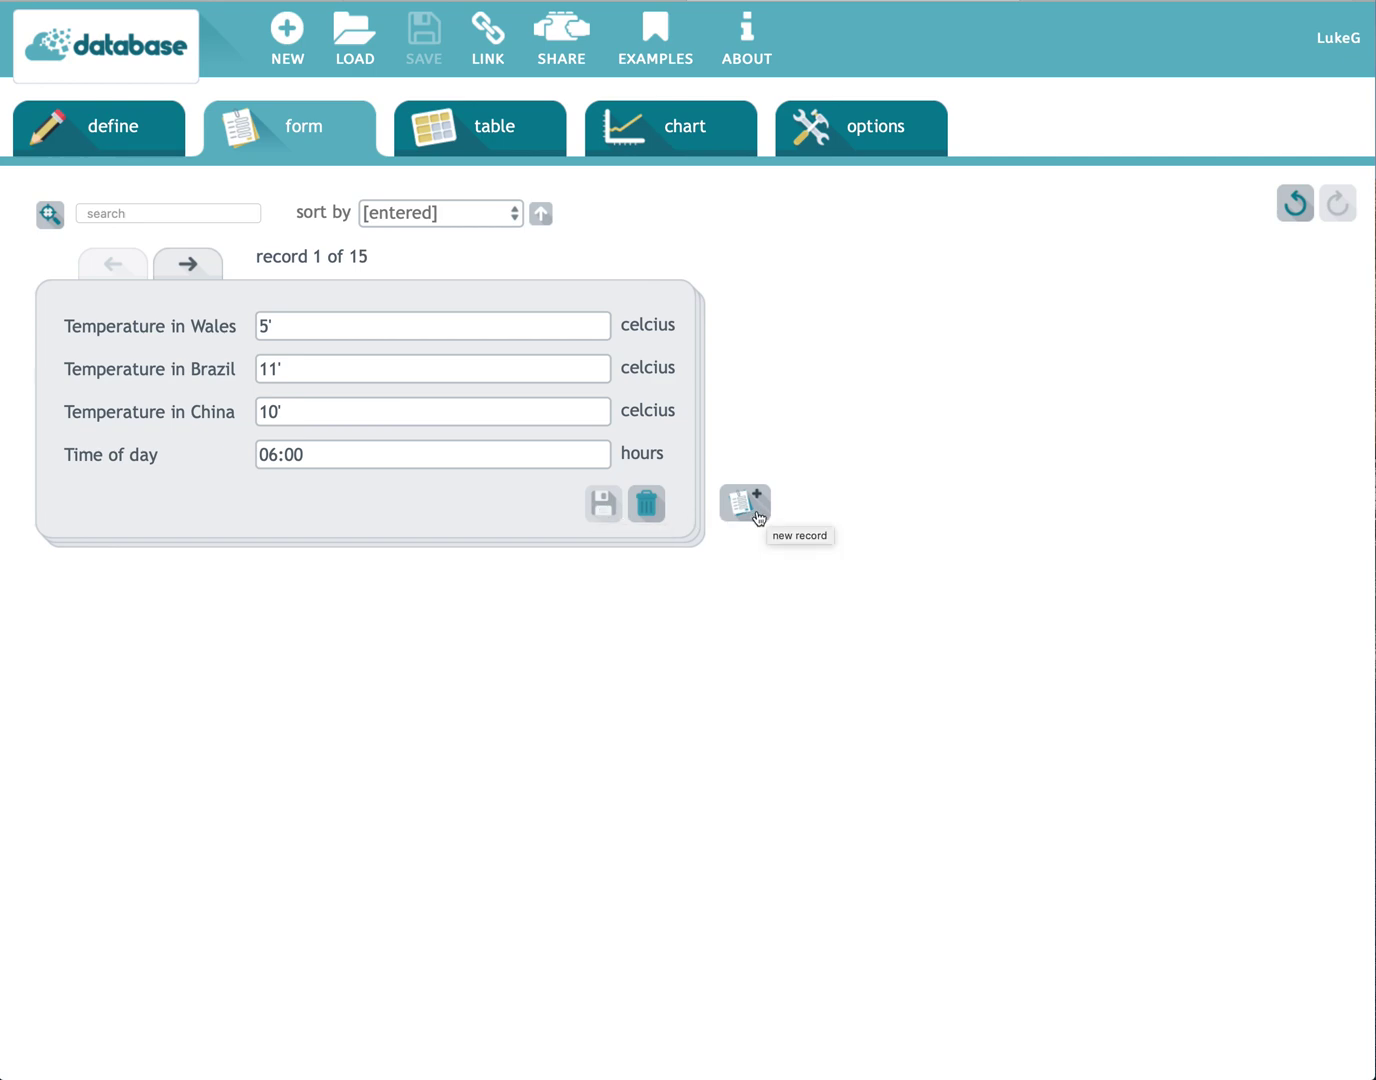
{"action": "left_click", "coordinate": [117, 146]}
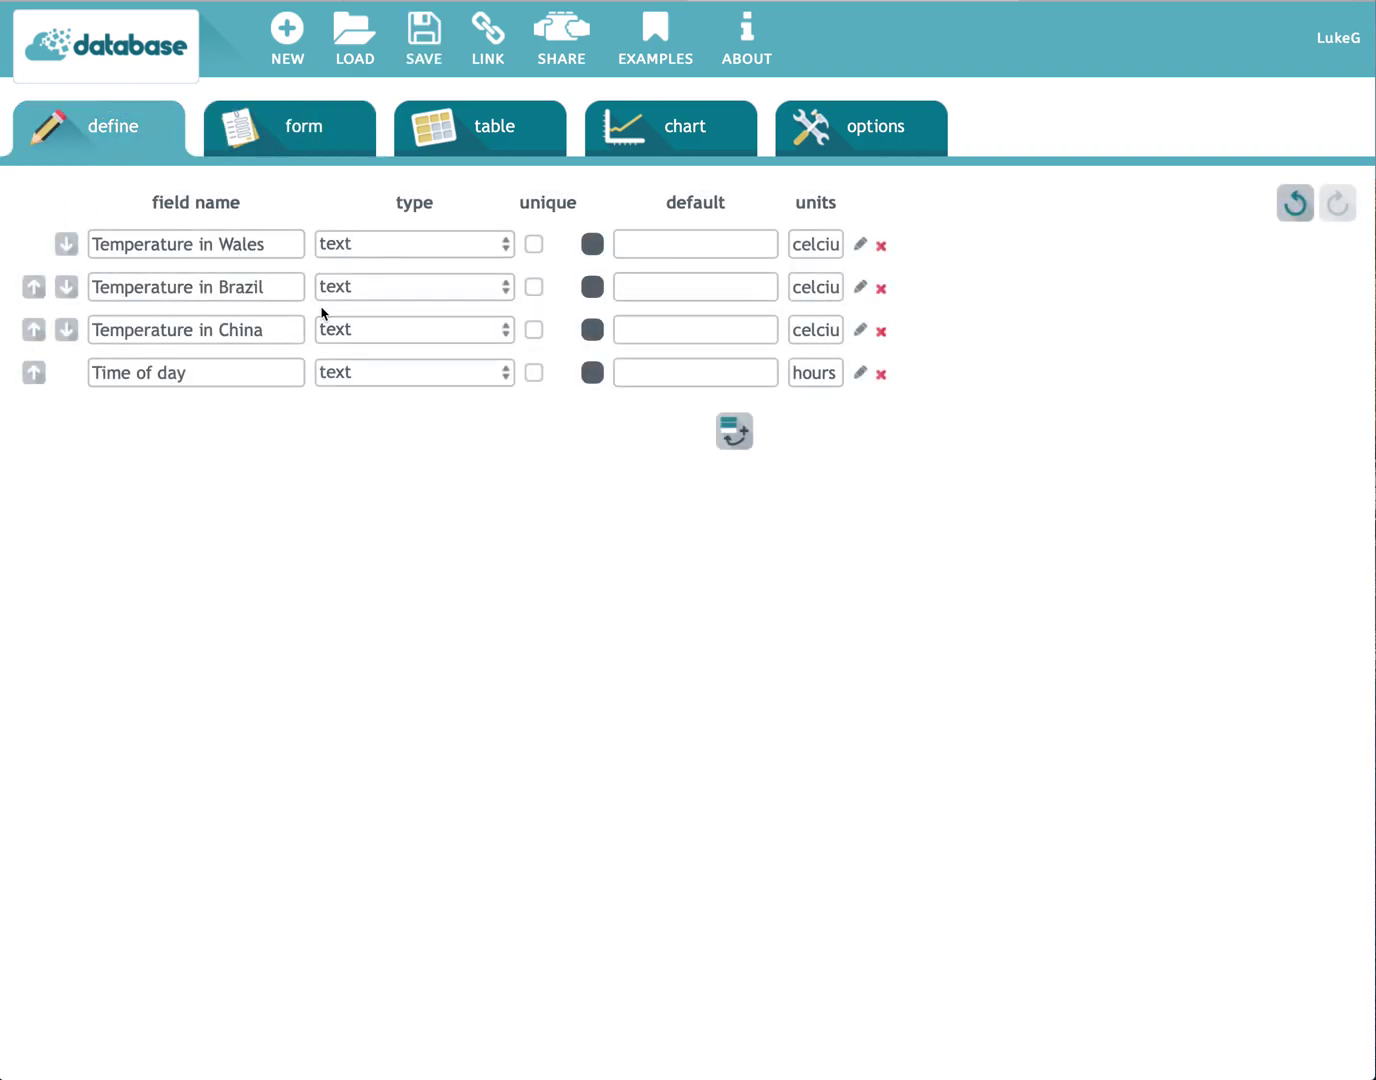
{"action": "left_click", "coordinate": [423, 45]}
{"action": "left_click", "coordinate": [326, 144]}
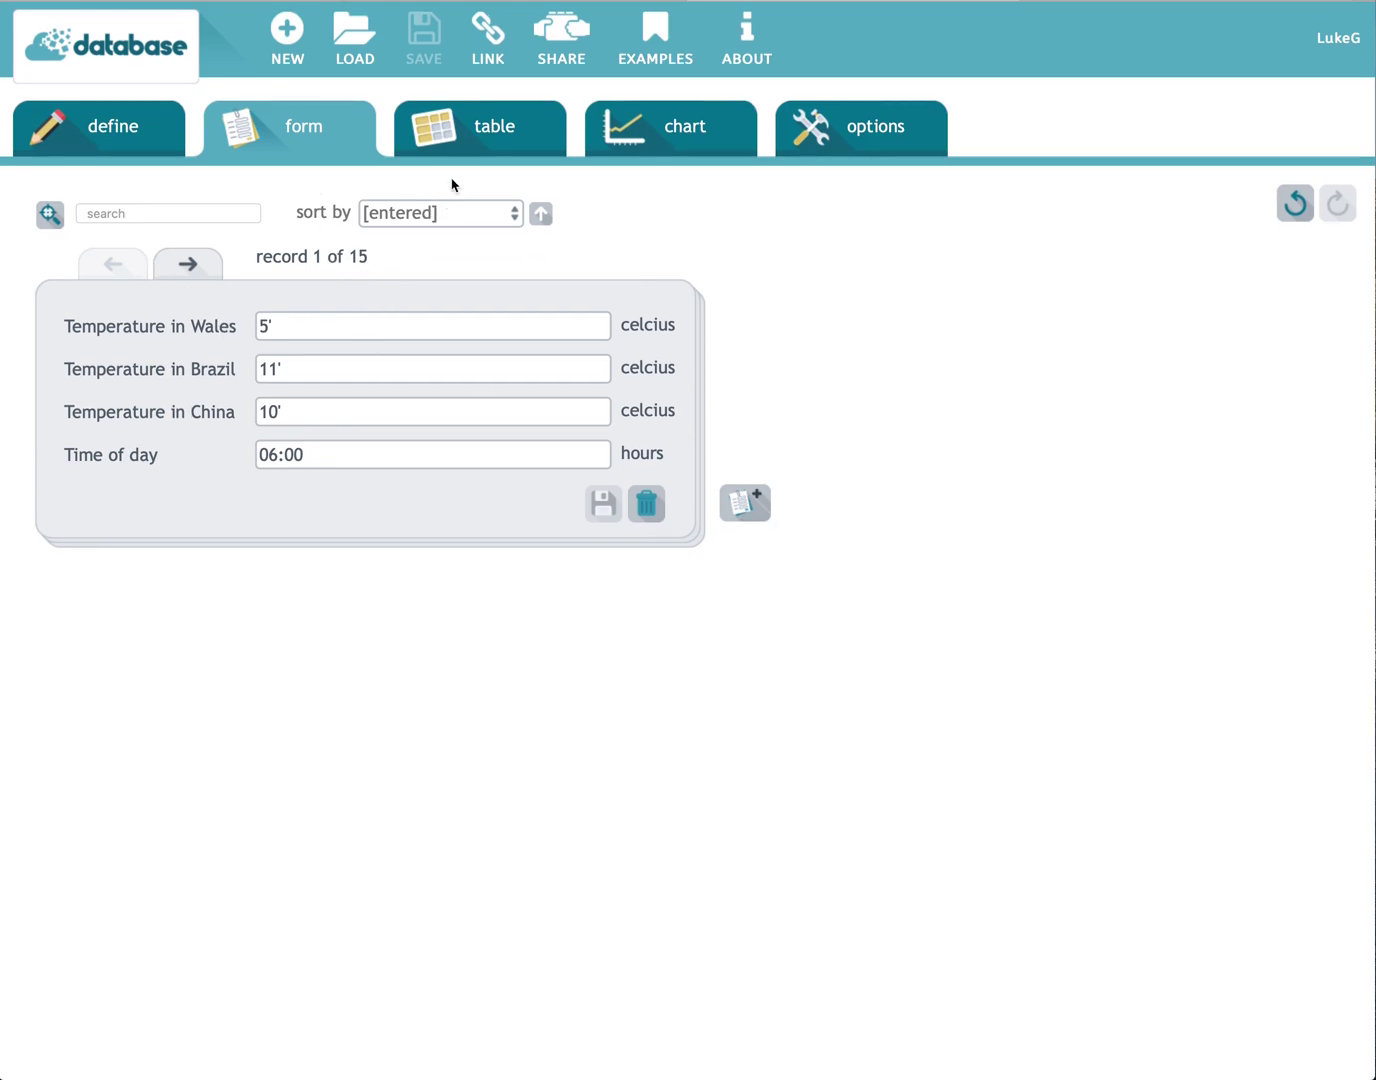
{"action": "left_click", "coordinate": [458, 148]}
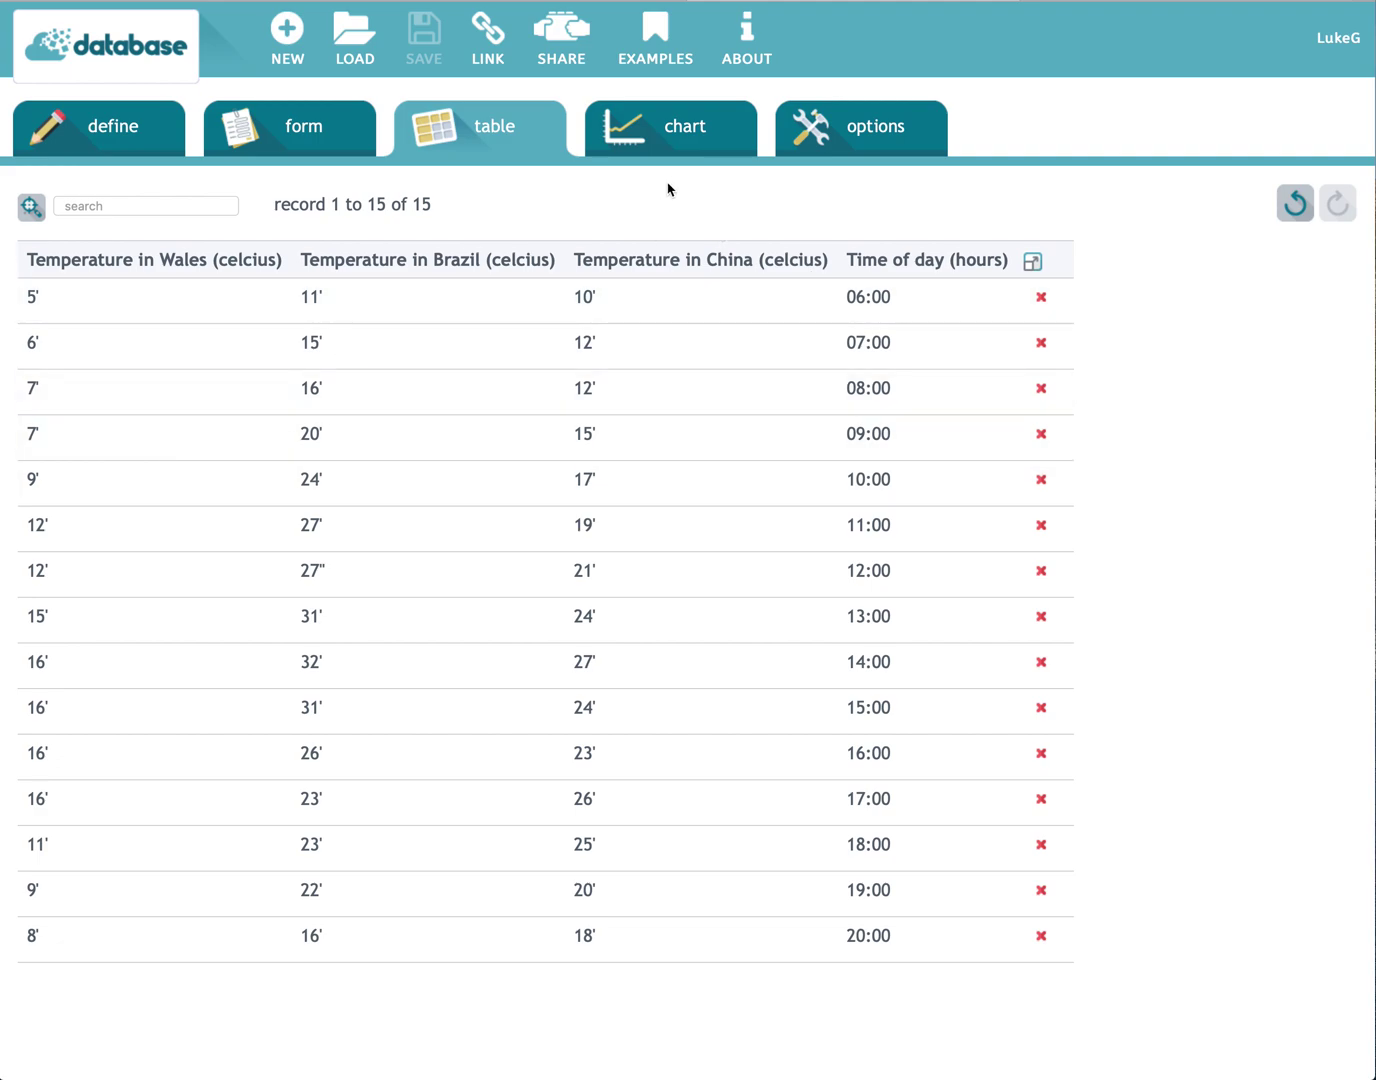
Step: Chart the database with Time of day on the x axis and Temperature in Wales on the y axis
{"action": "left_click", "coordinate": [662, 137]}
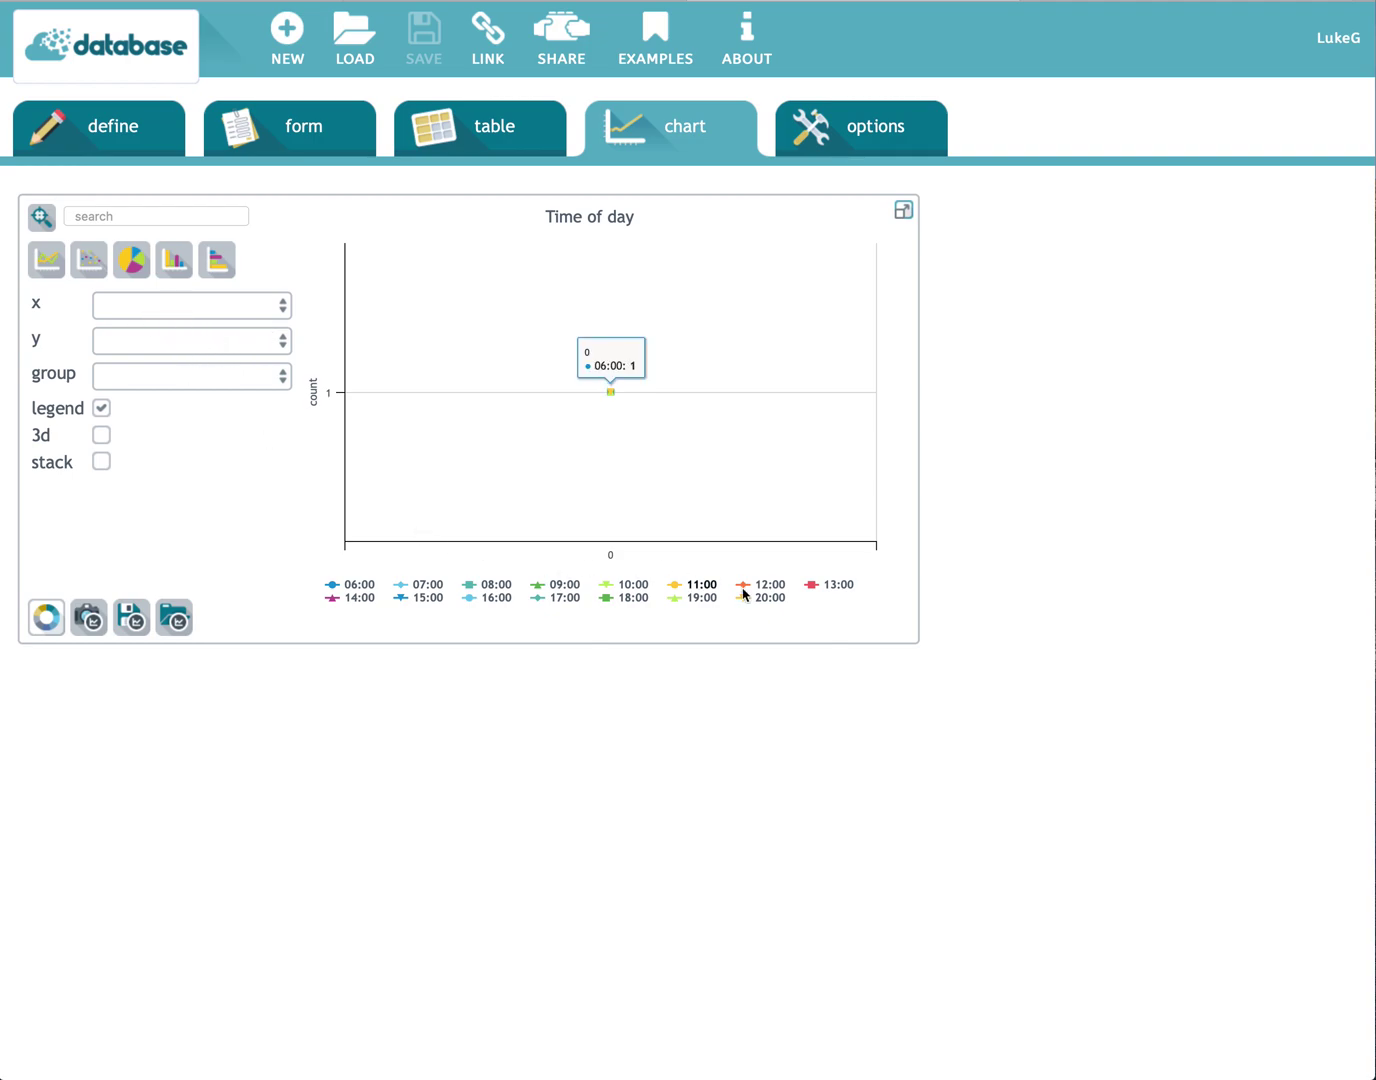
{"action": "left_click", "coordinate": [250, 314]}
{"action": "left_click", "coordinate": [313, 445]}
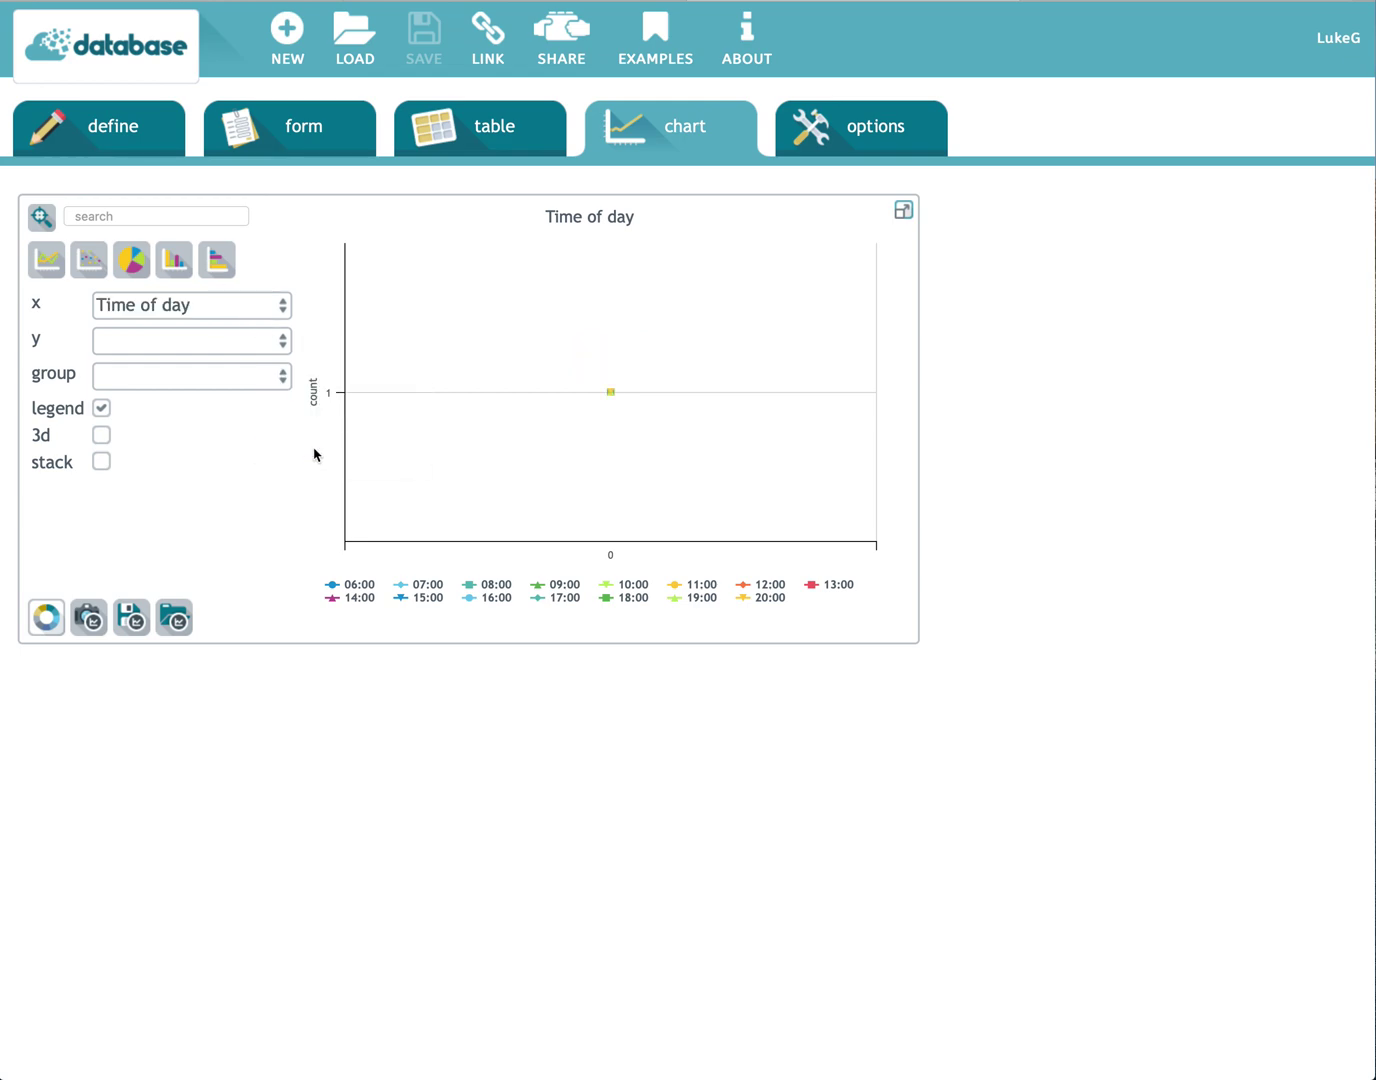
{"action": "left_click", "coordinate": [266, 354]}
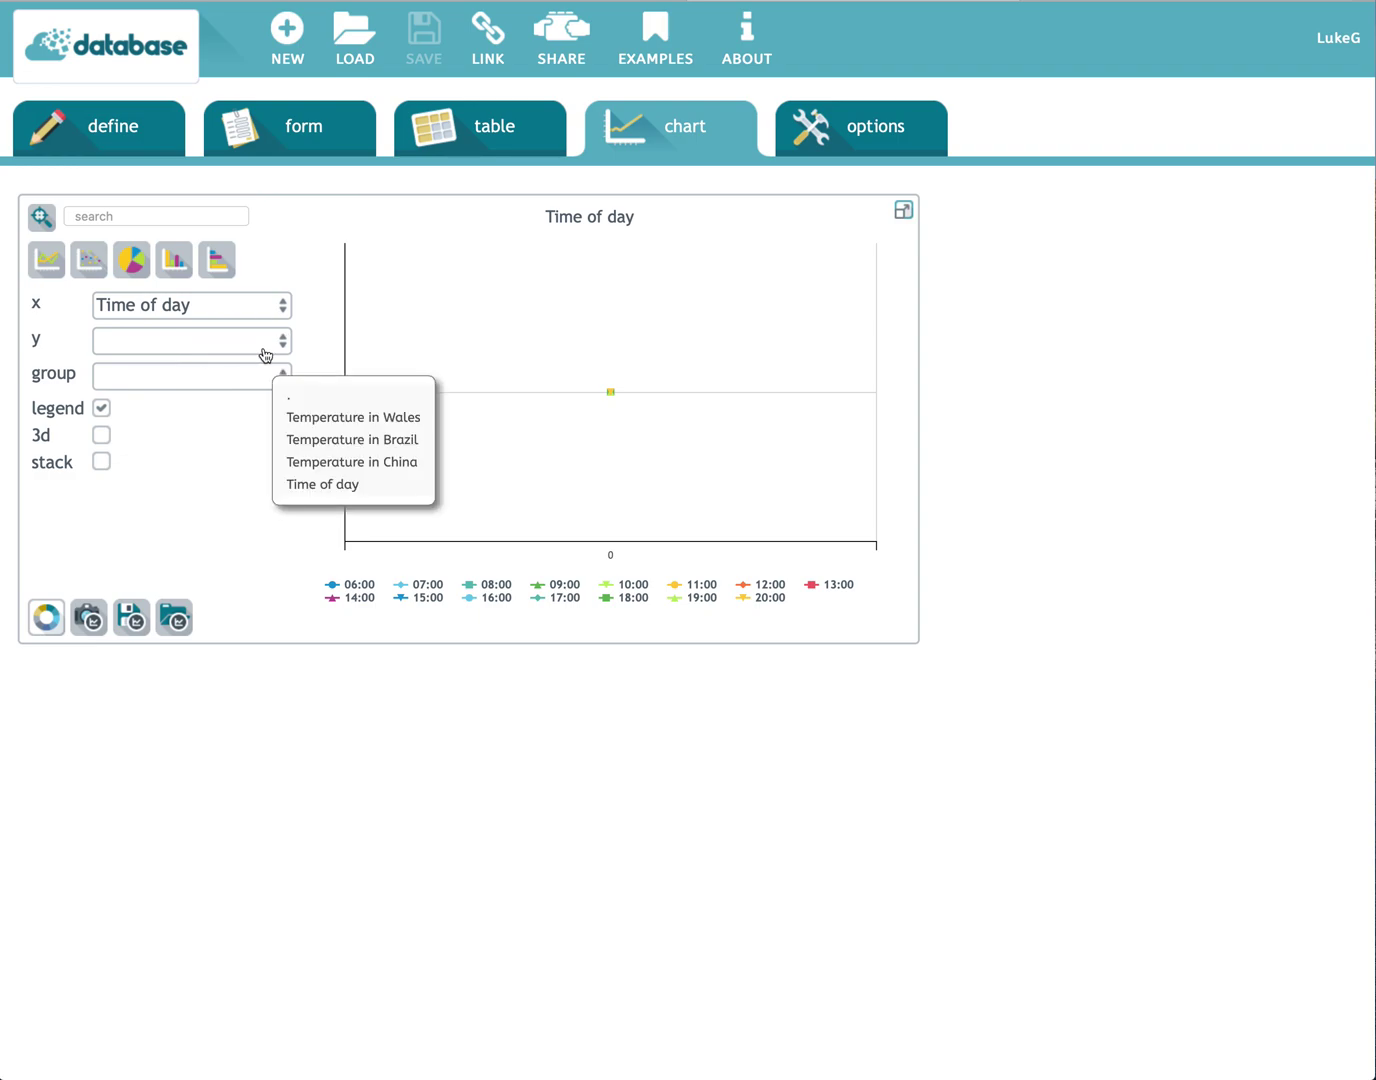
{"action": "left_click", "coordinate": [292, 418]}
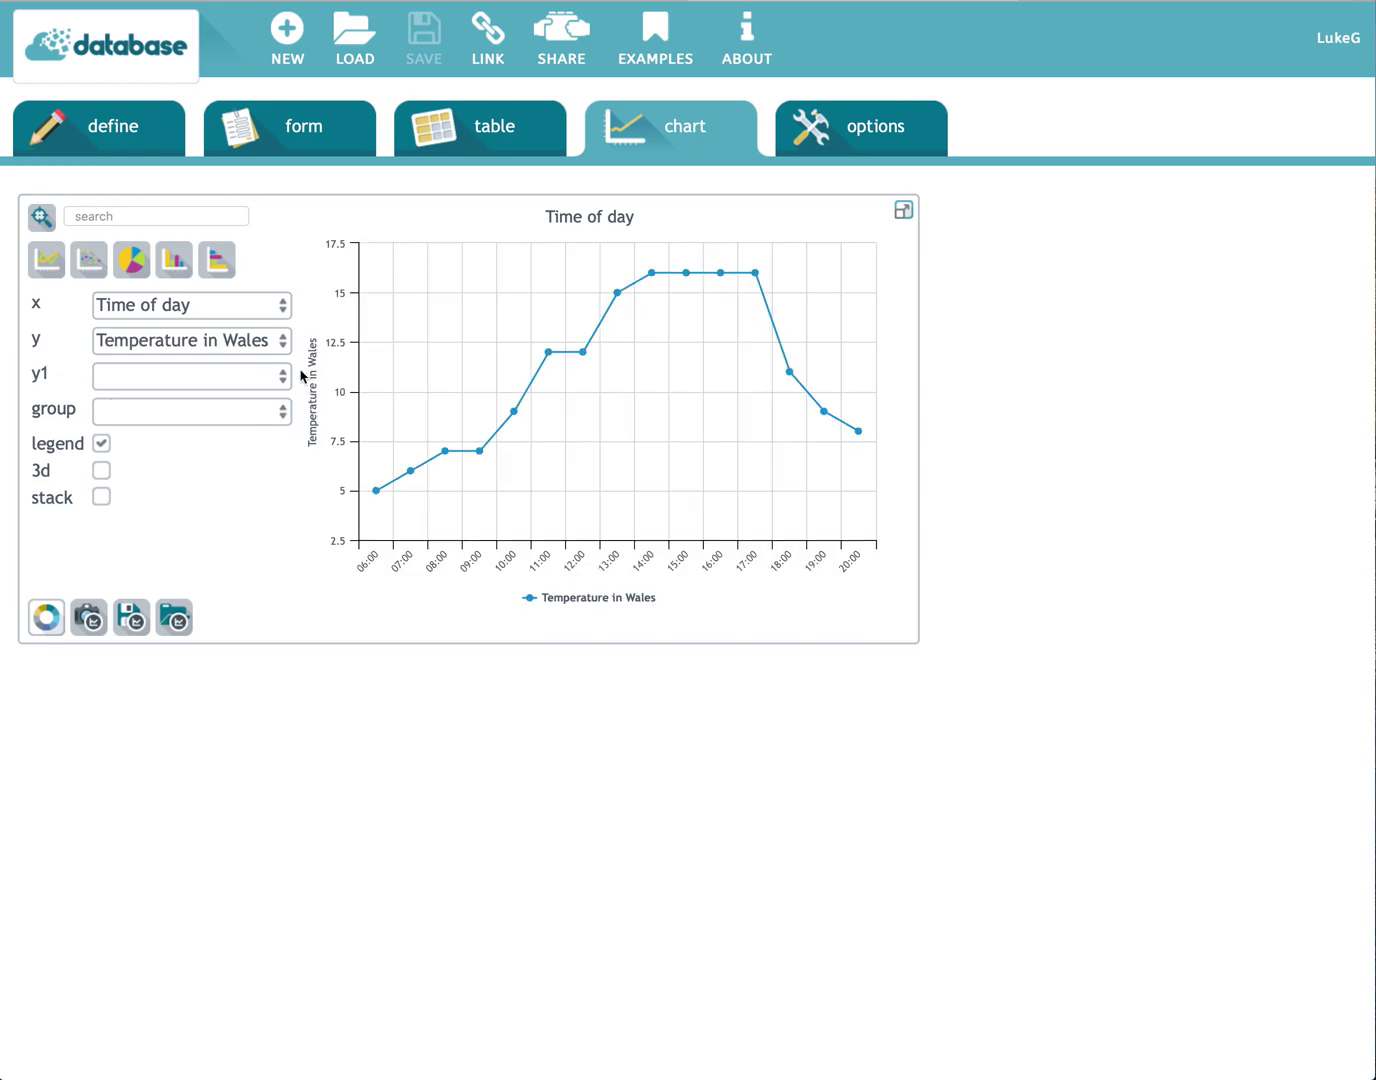
Step: Add Temperature in Brazil as y1 and Temperature in China as y2, and view the line chart enlarged before returning to its settings
{"action": "left_click", "coordinate": [278, 383]}
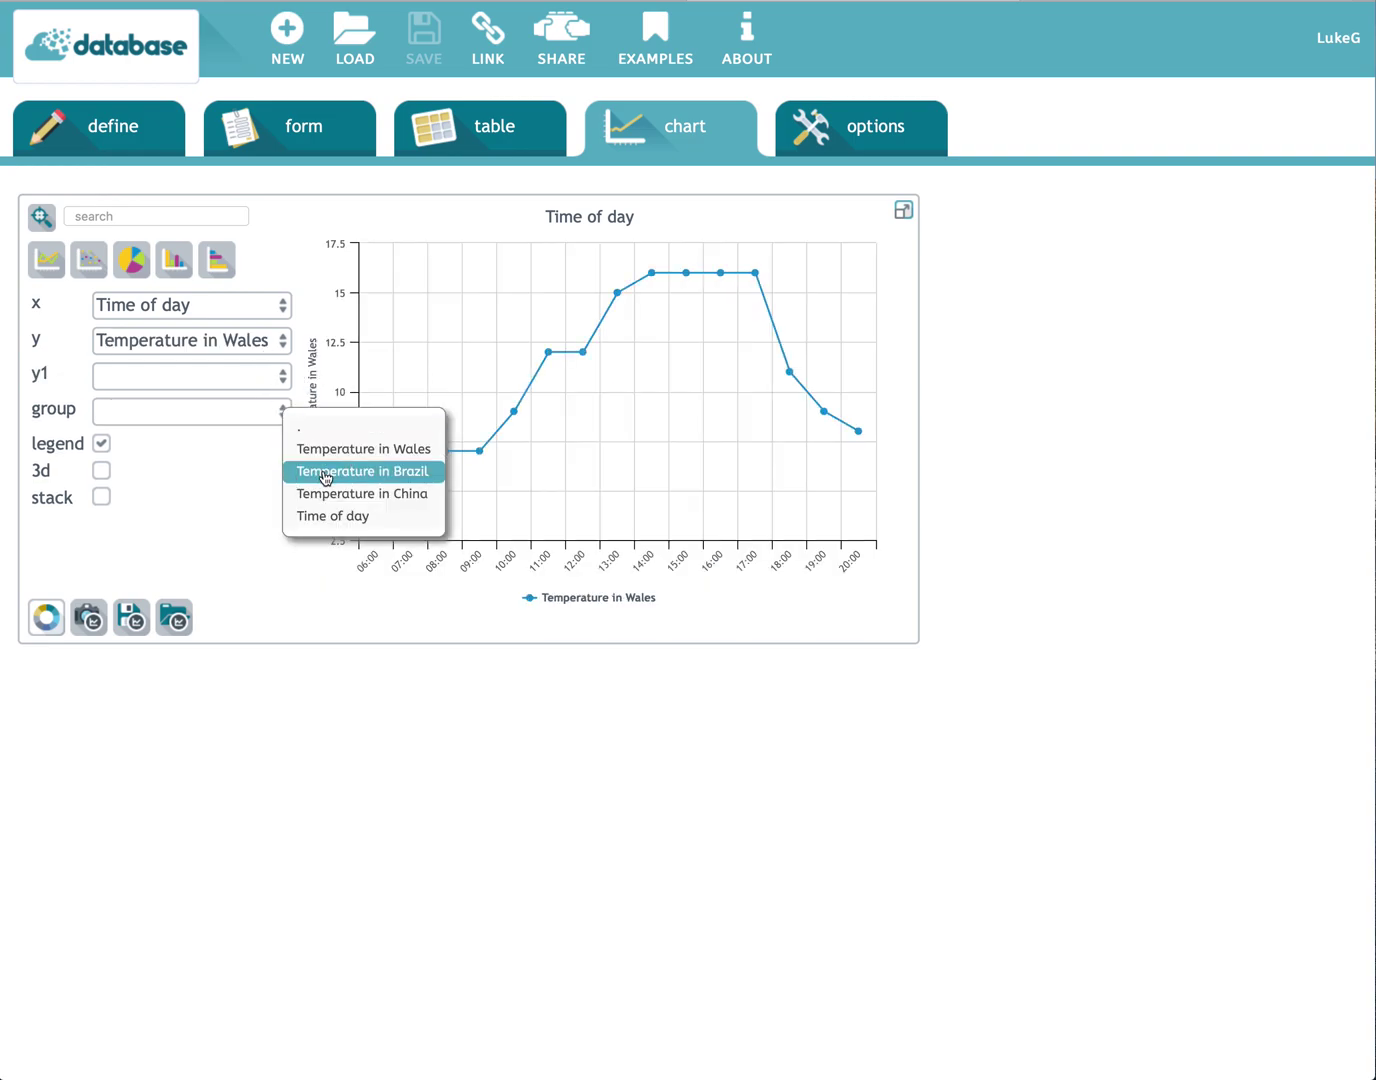
{"action": "left_click", "coordinate": [325, 471]}
{"action": "left_click", "coordinate": [268, 420]}
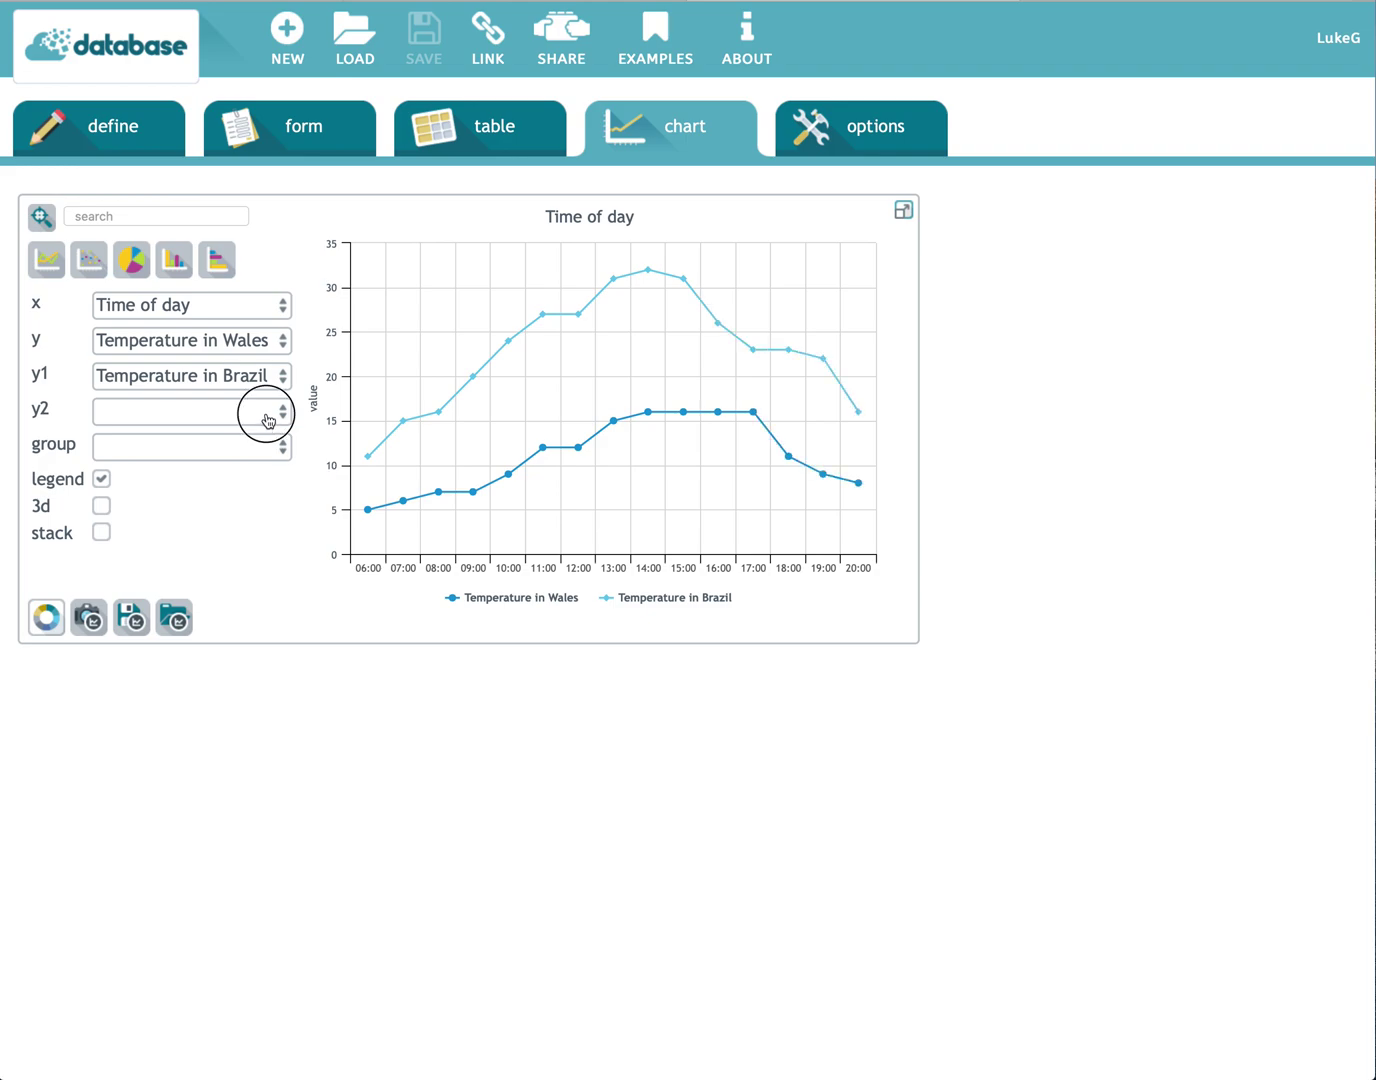
{"action": "left_click", "coordinate": [316, 535]}
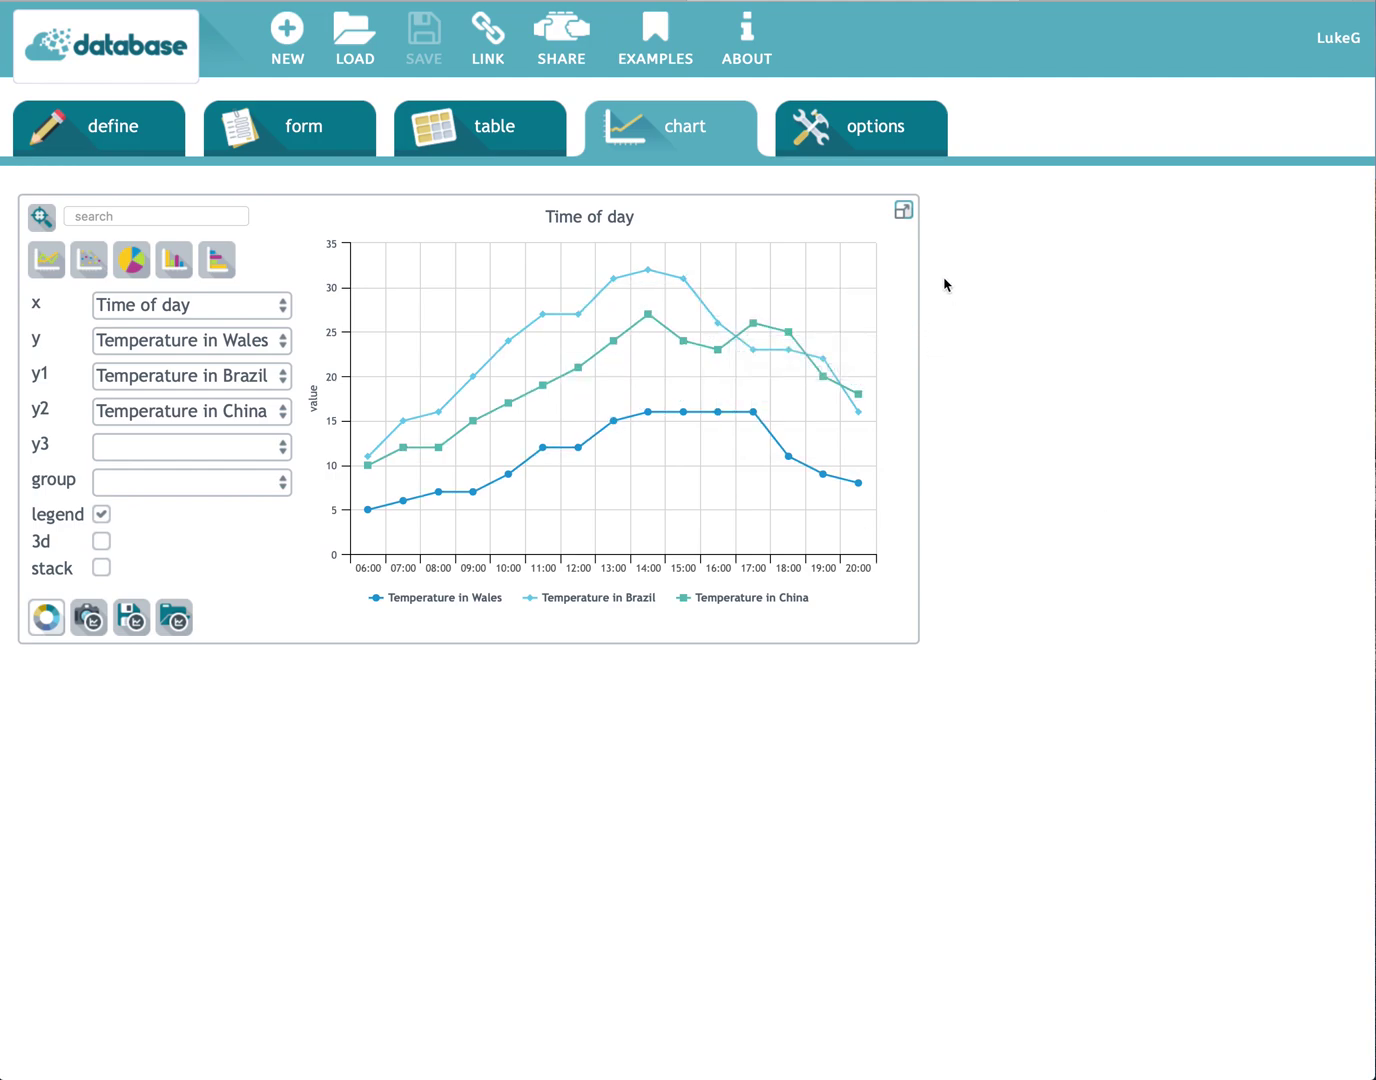
{"action": "left_click", "coordinate": [903, 210]}
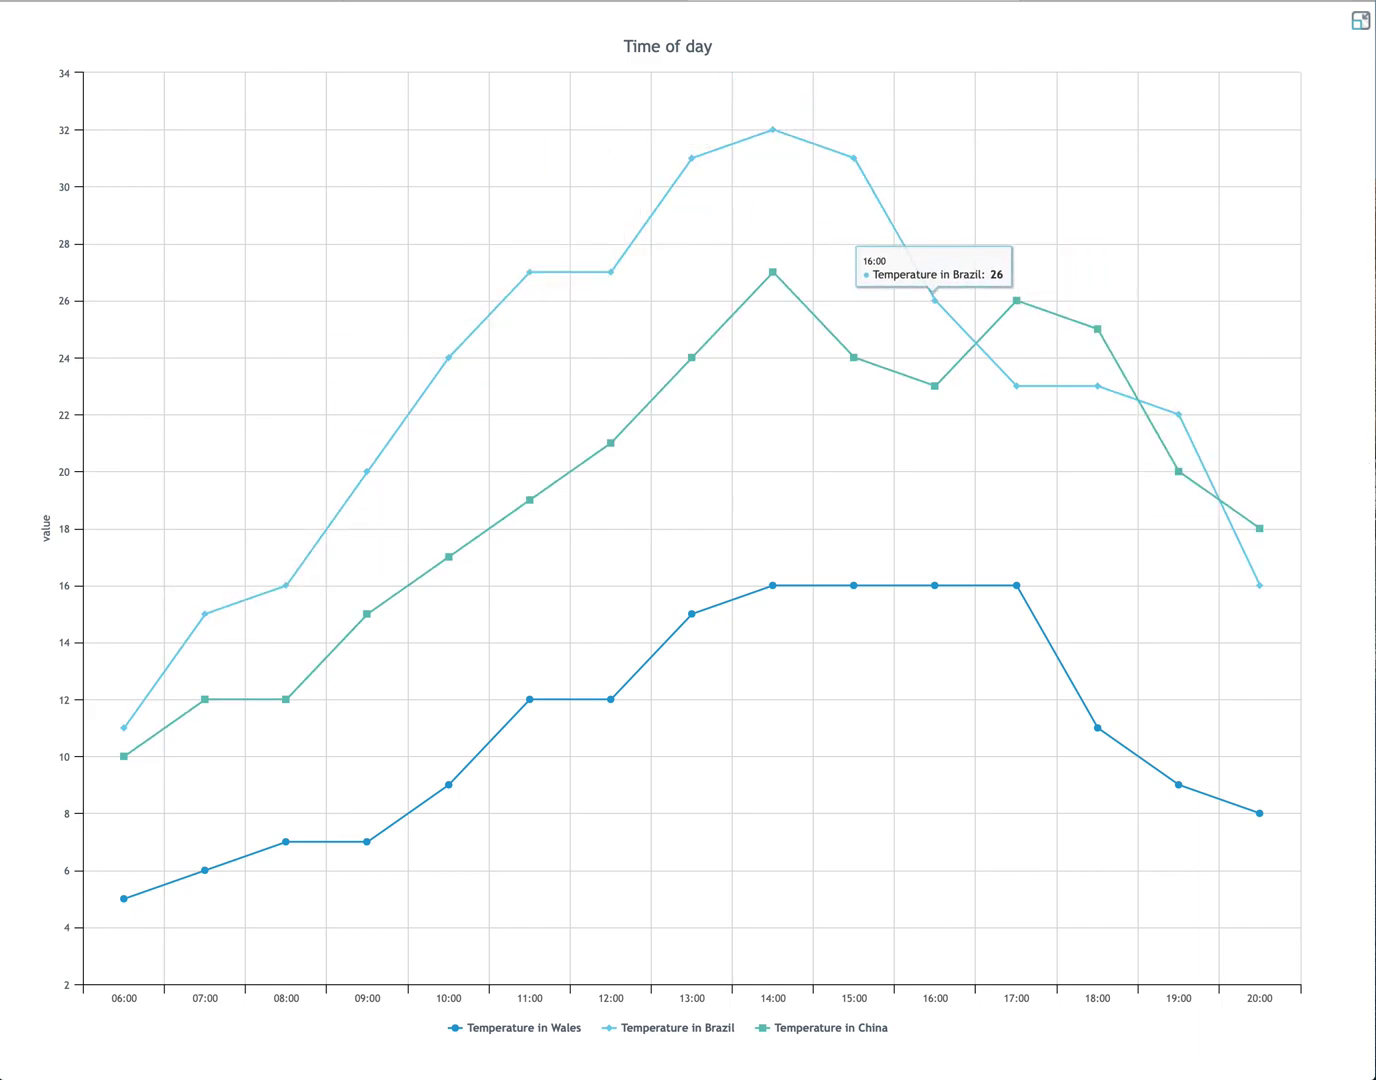
{"action": "left_click", "coordinate": [1359, 21]}
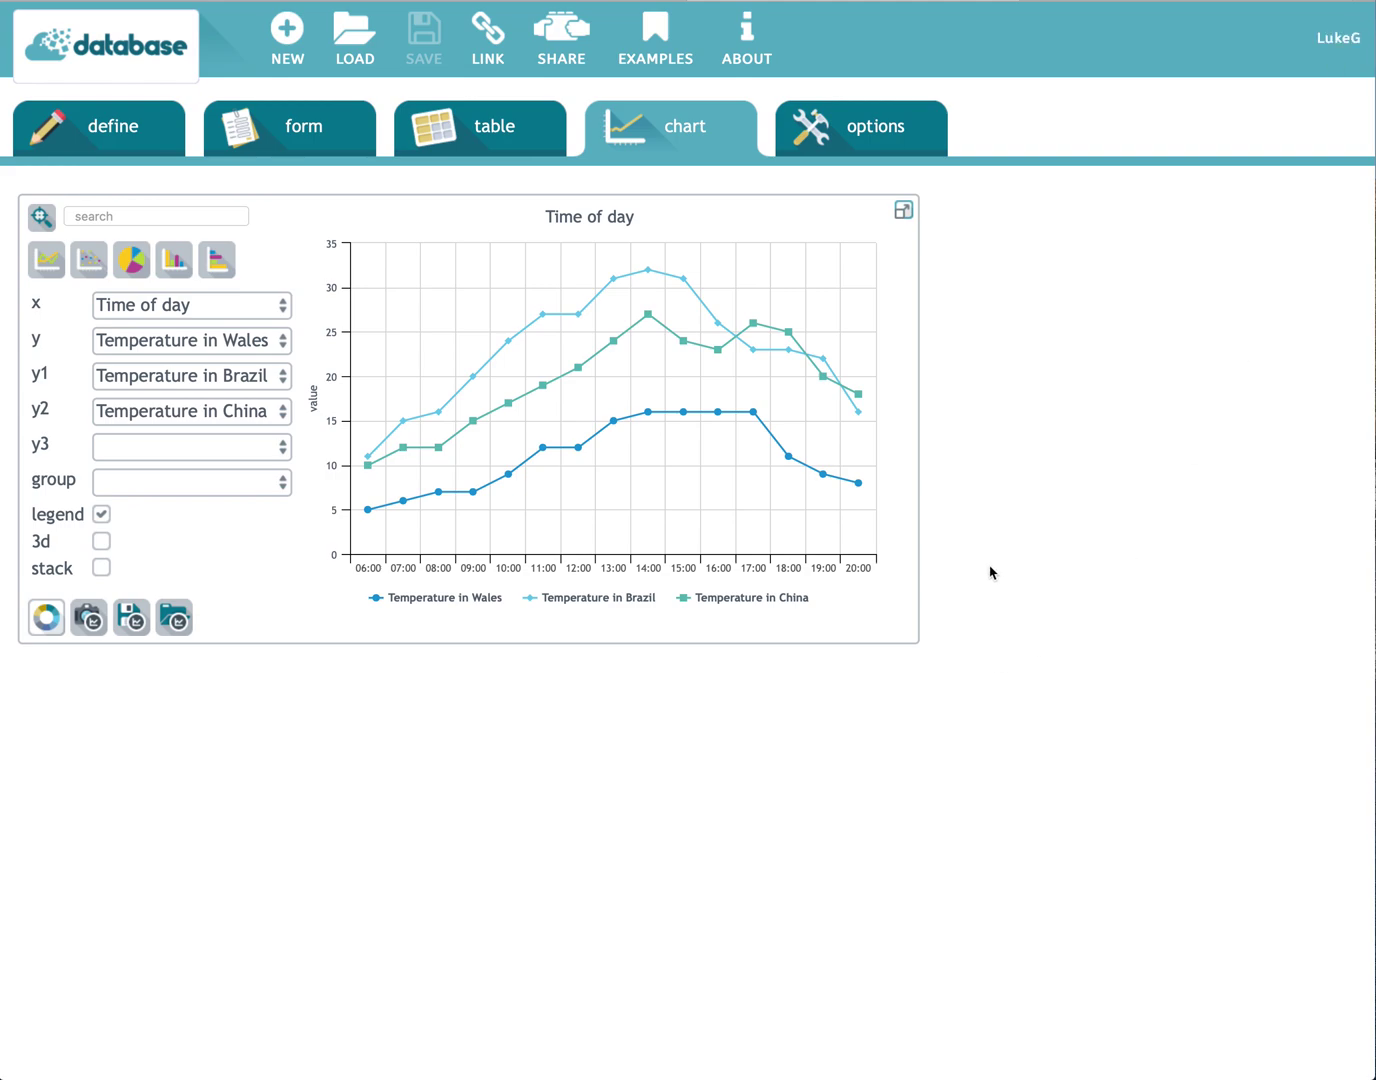
Step: Turn on the 3d option for the line chart and cycle through its colour schemes back to the original blue-green one
{"action": "left_click", "coordinate": [101, 543]}
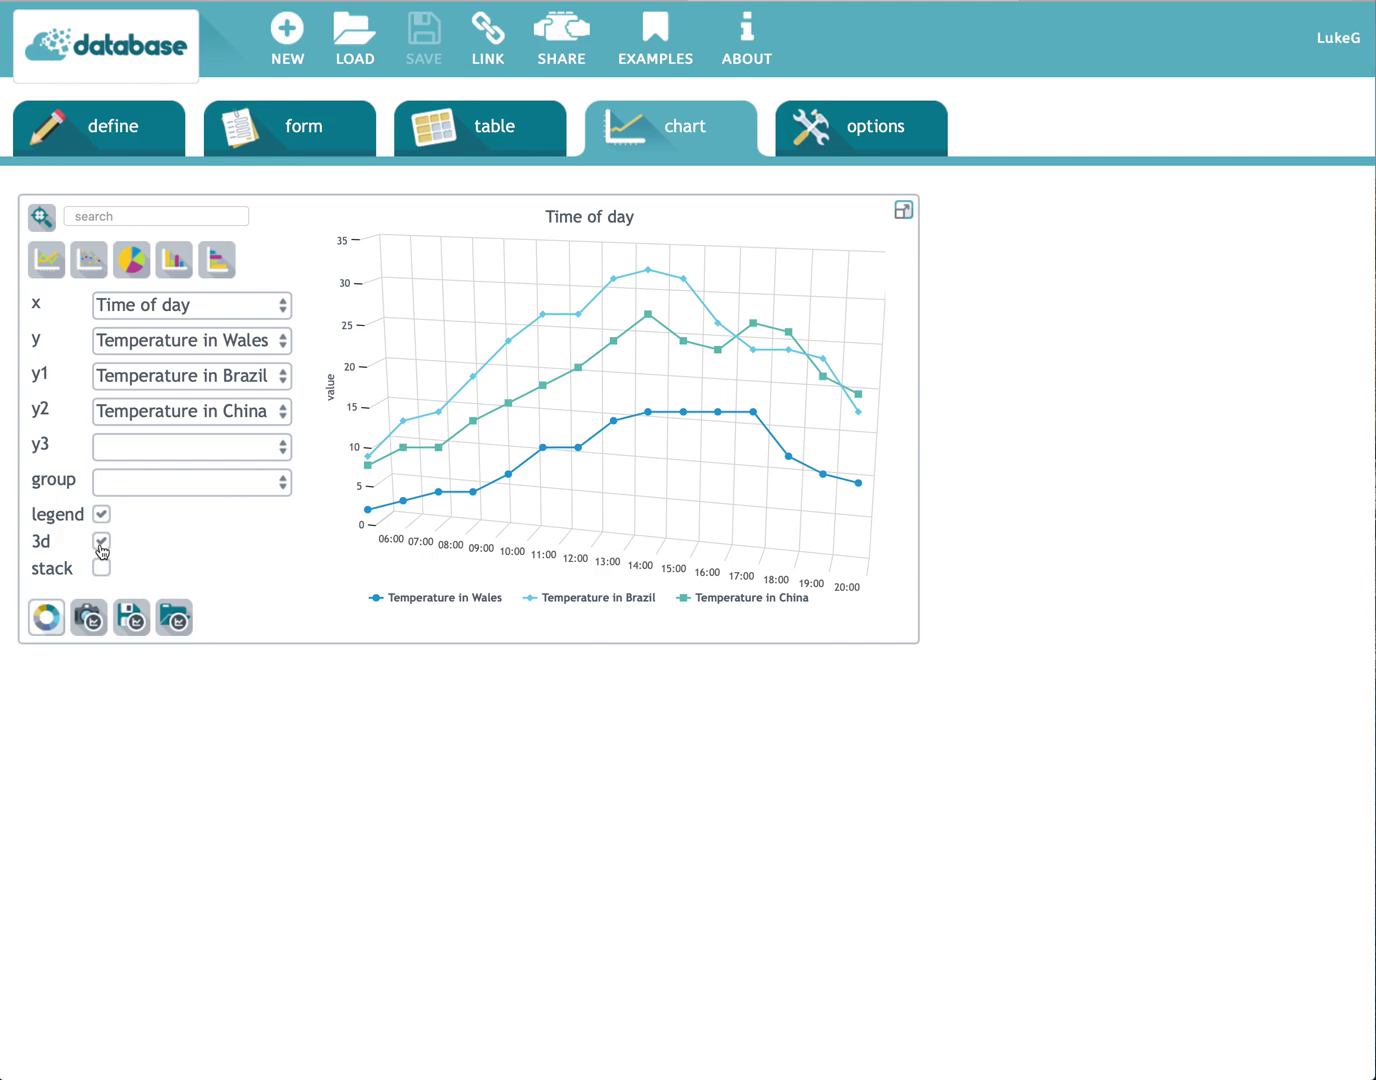
{"action": "left_click", "coordinate": [48, 618]}
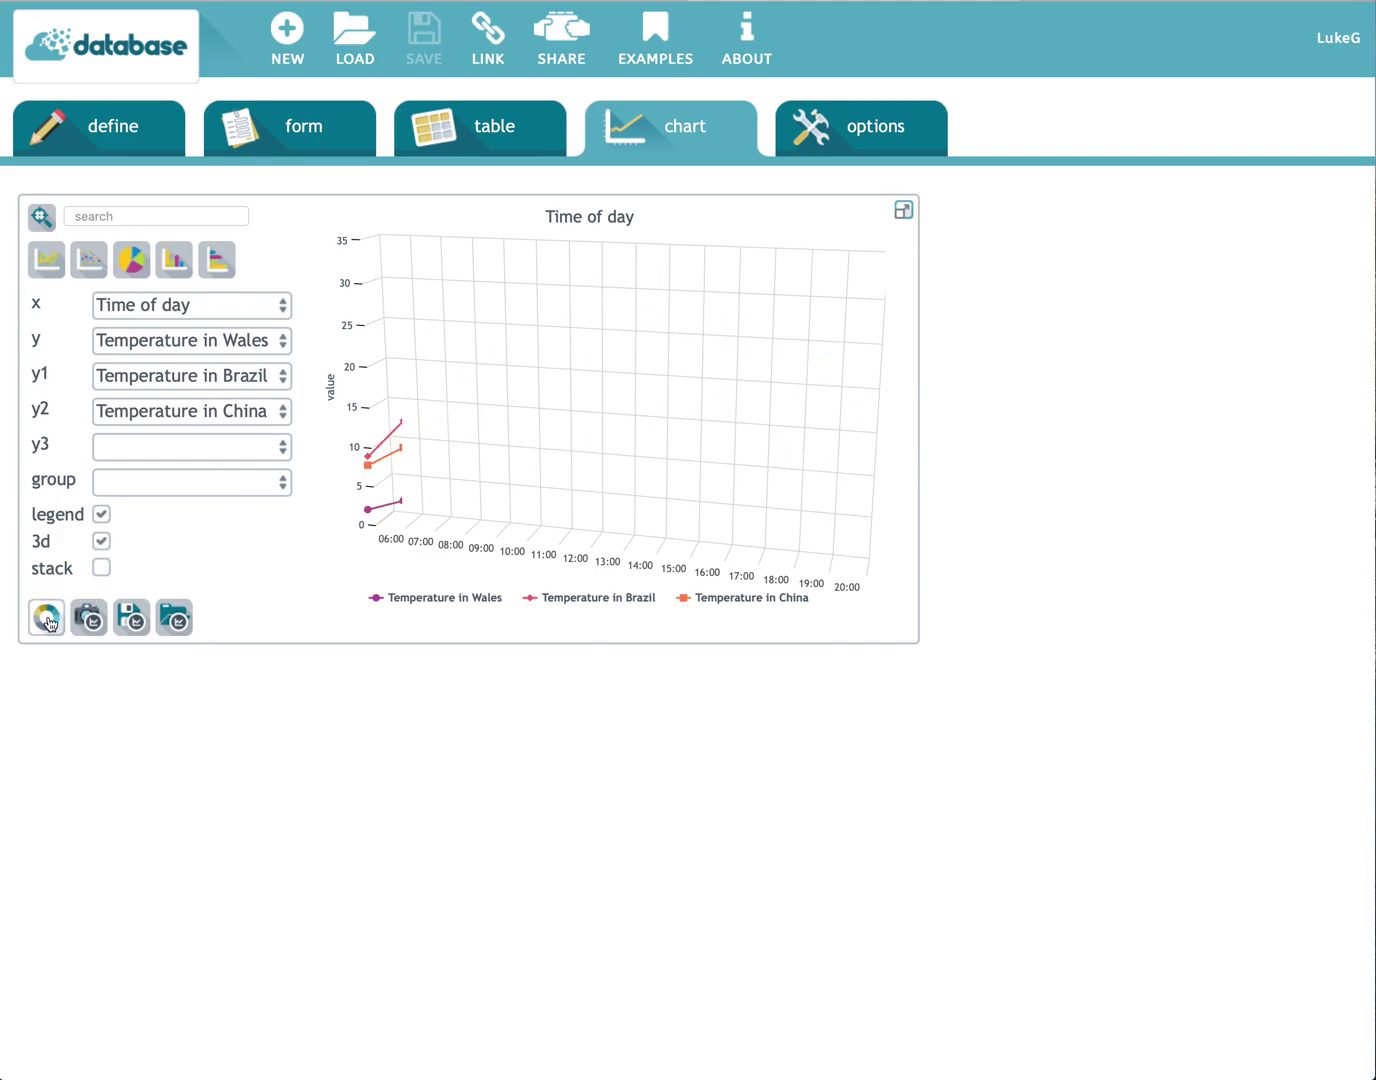
{"action": "left_click", "coordinate": [47, 618]}
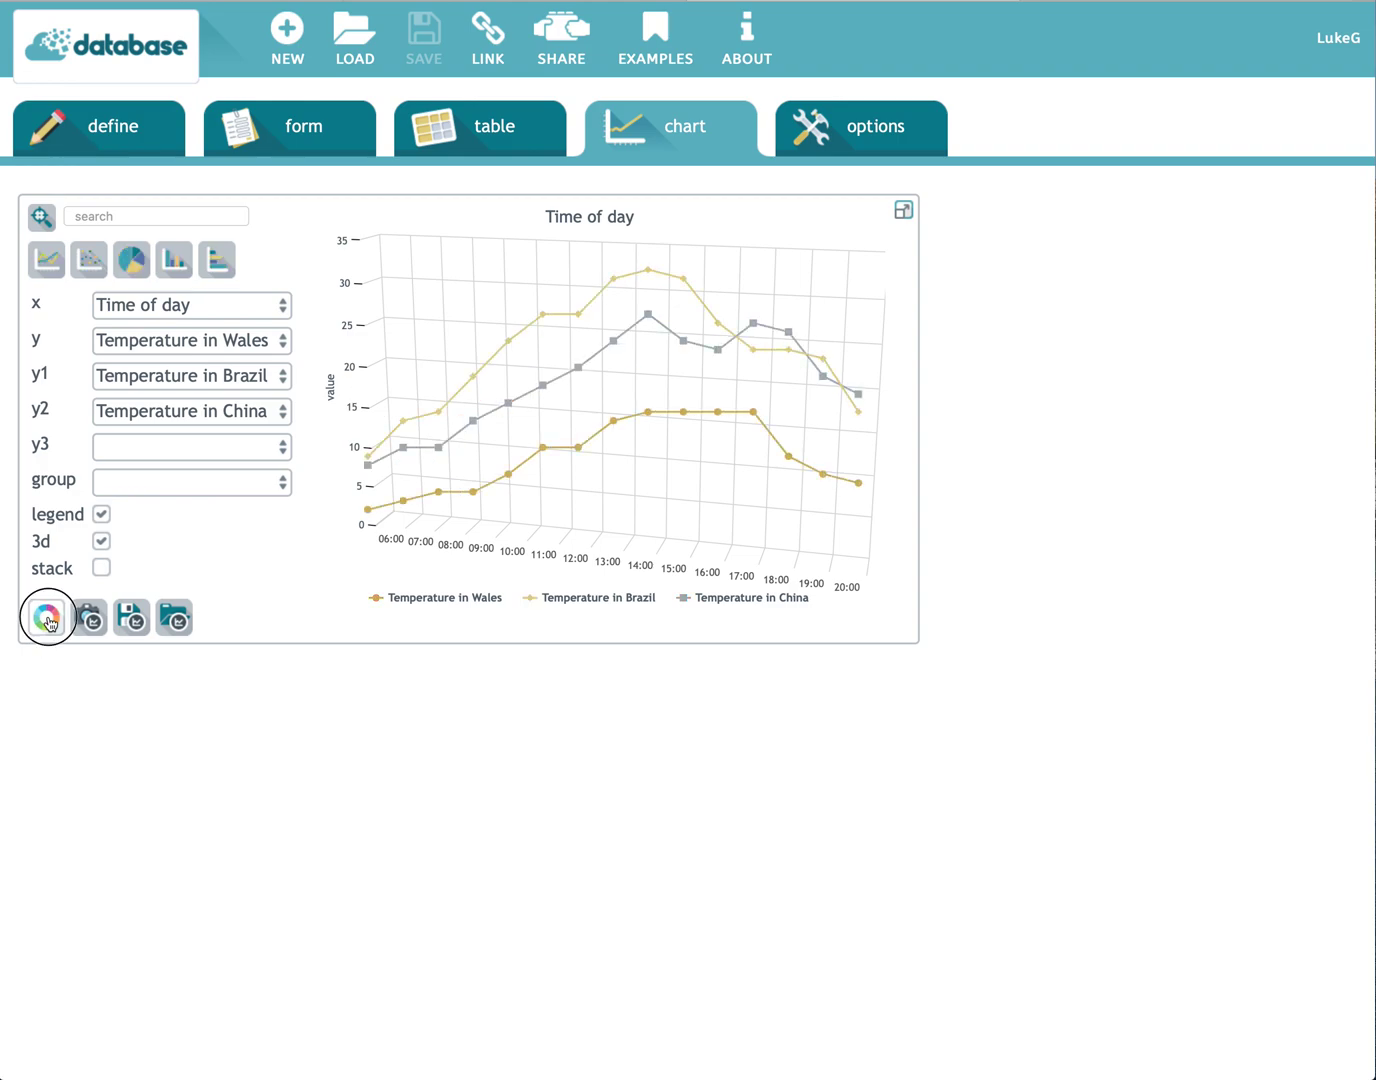
{"action": "left_click", "coordinate": [48, 618]}
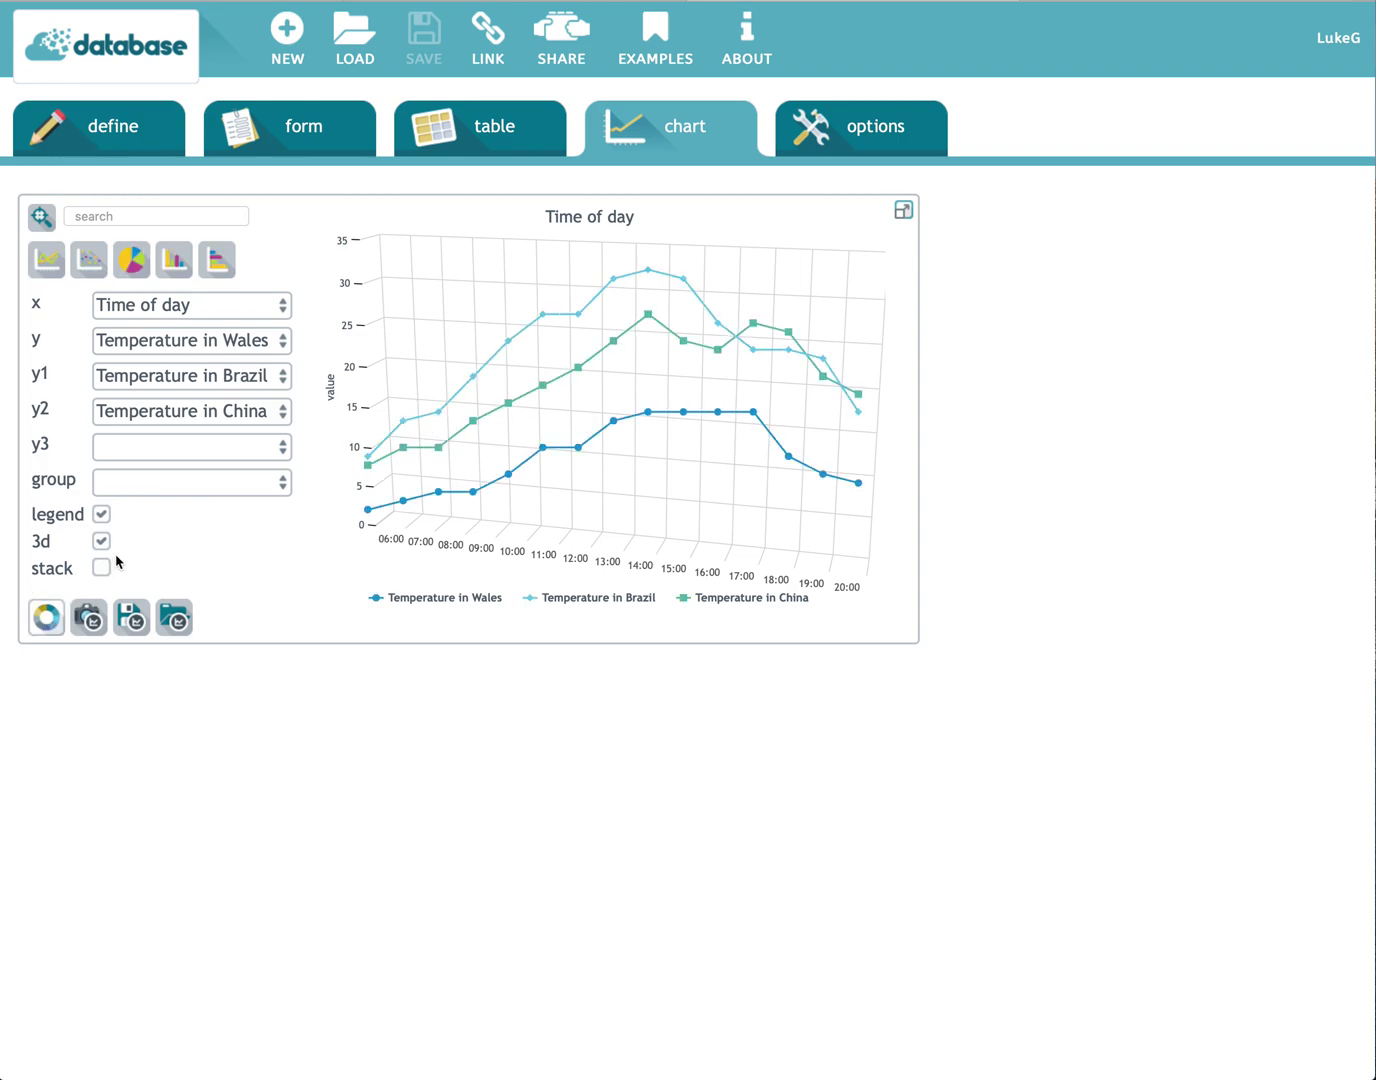